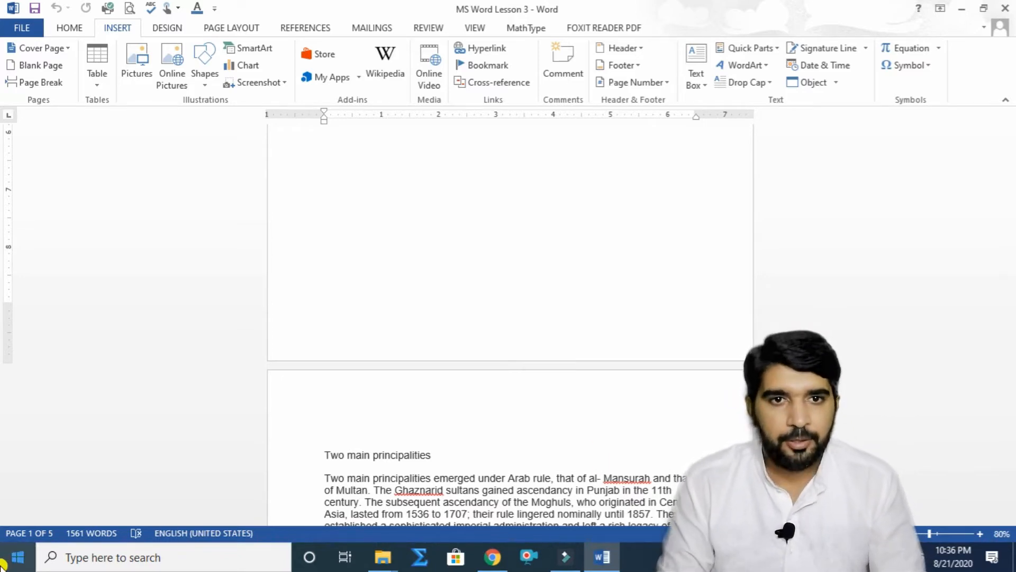
# - Try the built-in Banded header on the document and undo its insertion
pyautogui.scroll(10, 666, 420)
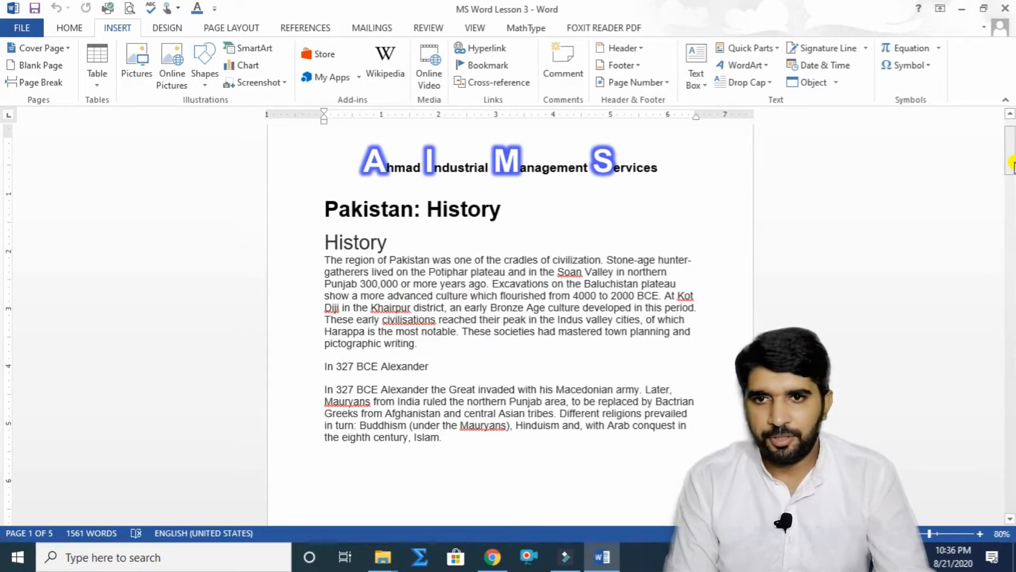
pyautogui.moveTo(1010, 163)
pyautogui.mouseDown()
pyautogui.moveTo(1009, 209)
pyautogui.moveTo(1009, 150)
pyautogui.mouseUp()
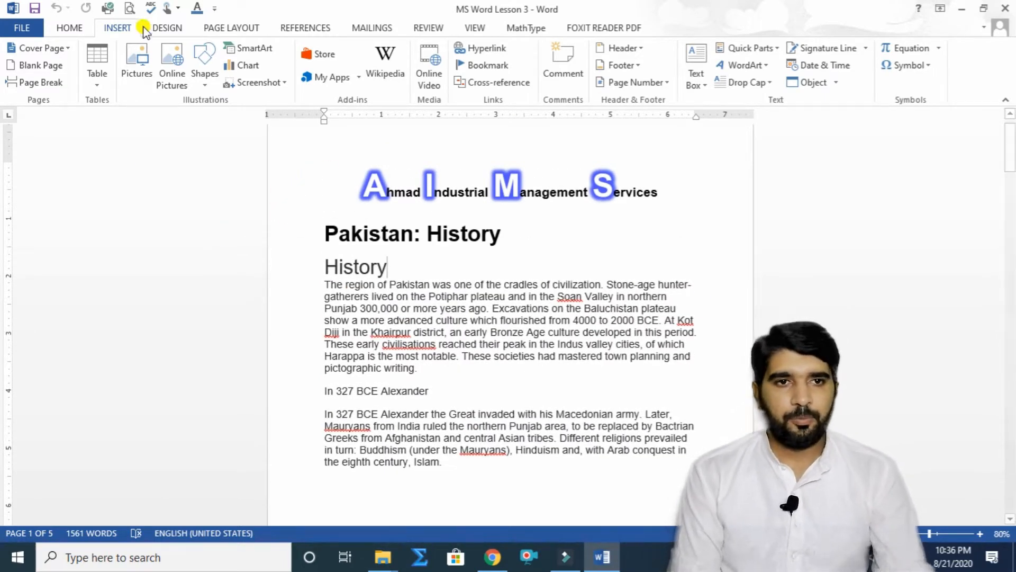
pyautogui.click(67, 30)
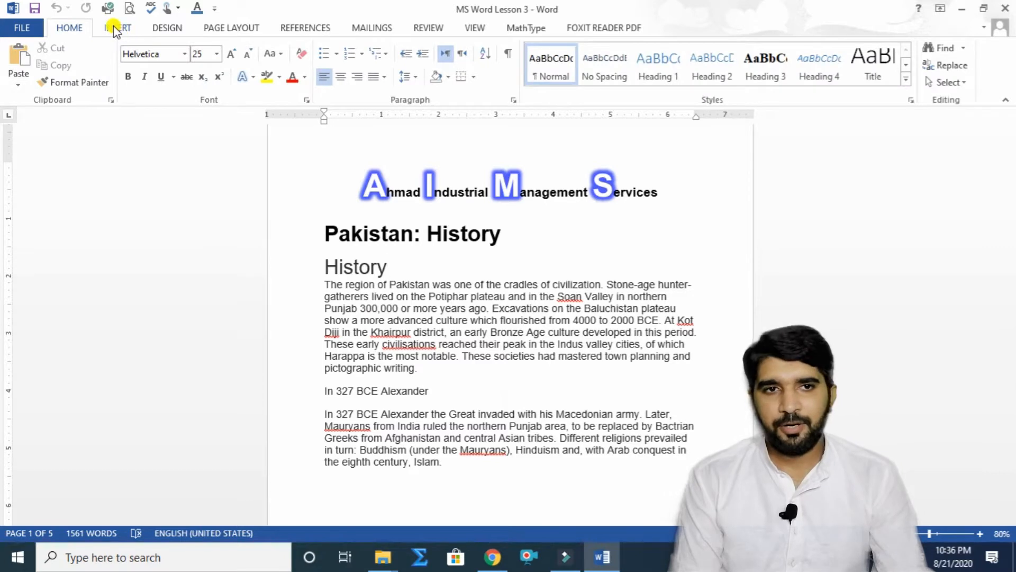
pyautogui.click(113, 27)
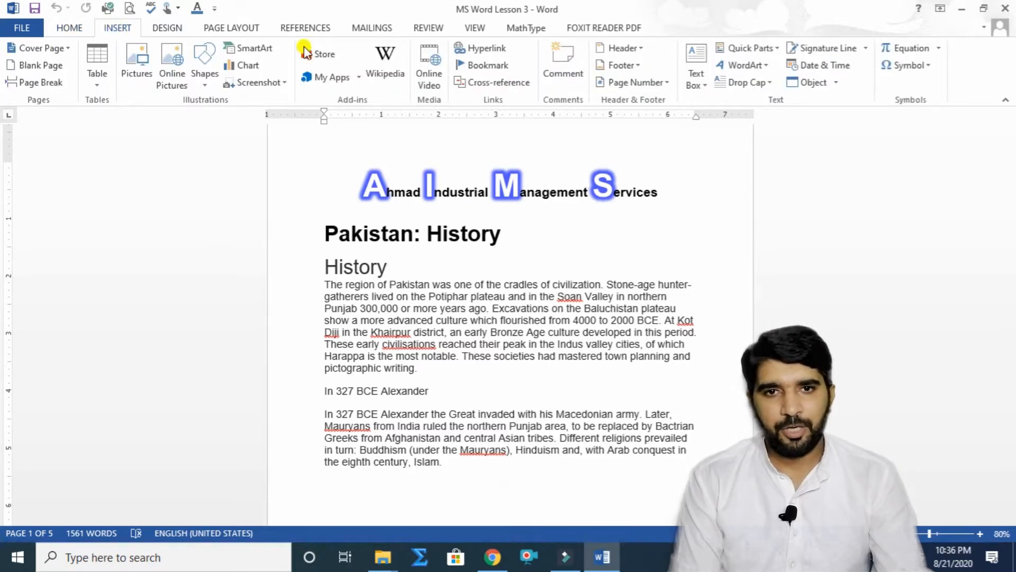
pyautogui.click(617, 48)
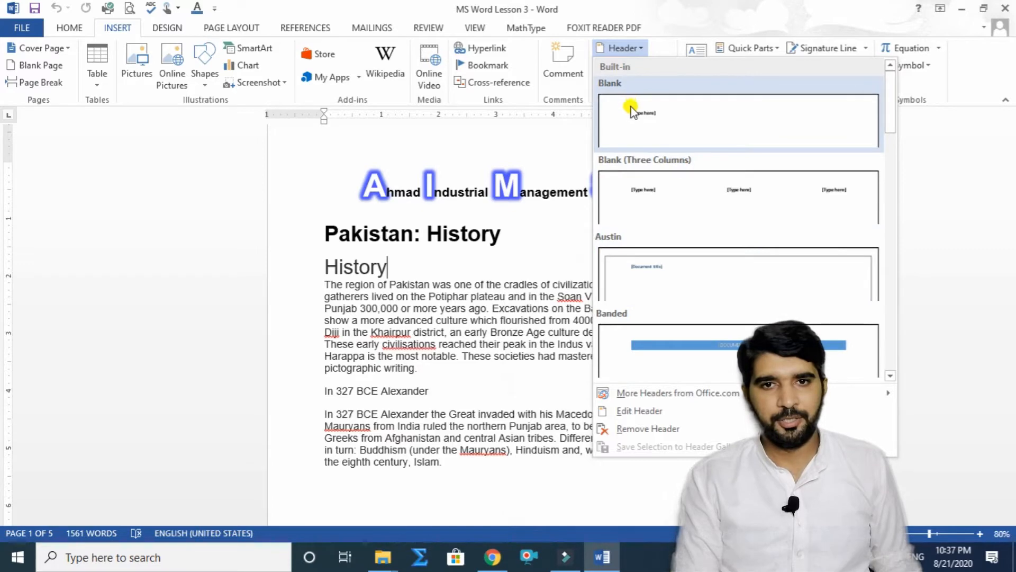
pyautogui.click(683, 355)
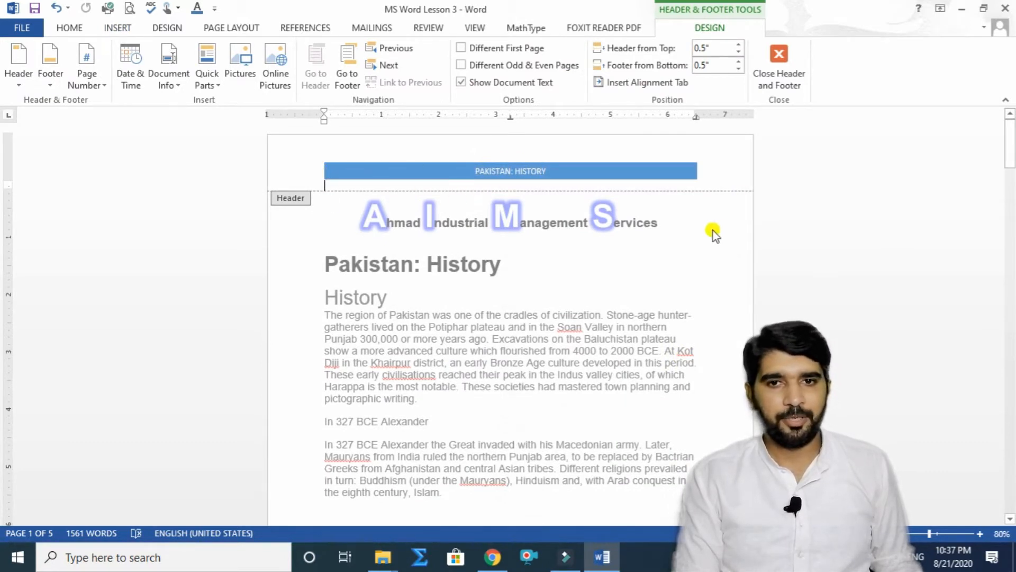
pyautogui.doubleClick(717, 245)
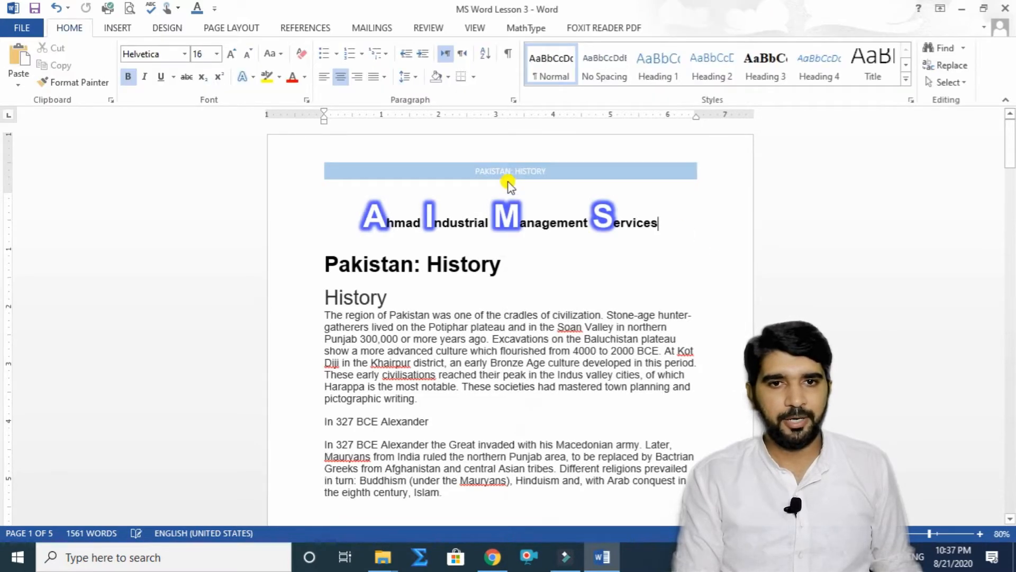
pyautogui.moveTo(1011, 154)
pyautogui.mouseDown()
pyautogui.moveTo(1012, 423)
pyautogui.moveTo(1011, 140)
pyautogui.mouseUp()
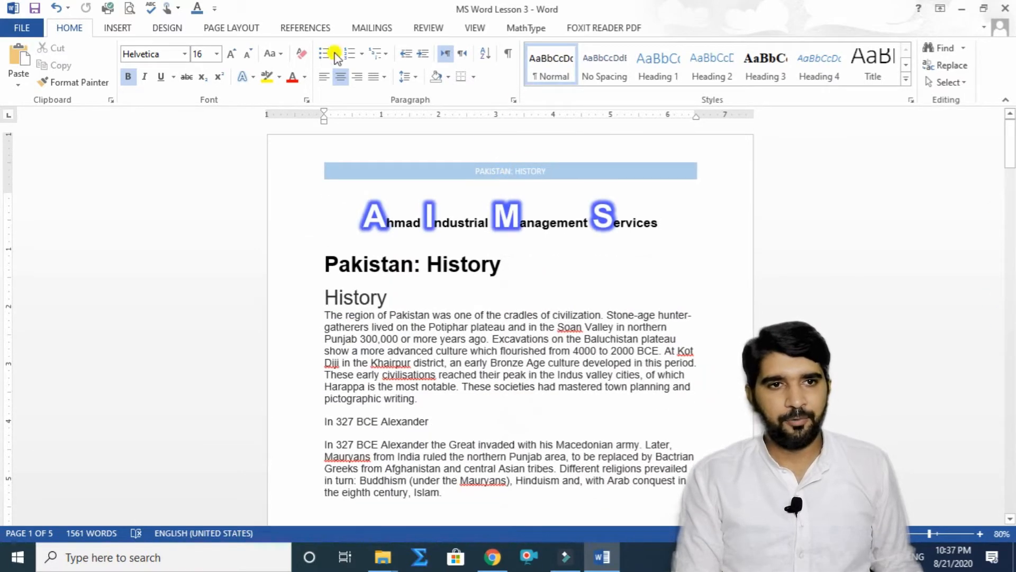
pyautogui.click(53, 10)
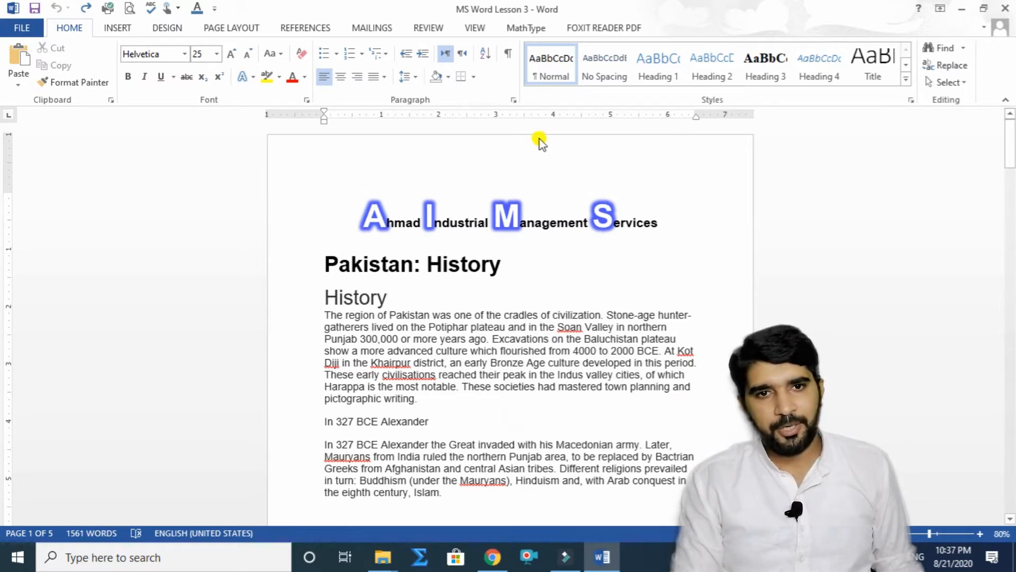
# - Insert the built-in Blank header and return to the document body
pyautogui.click(122, 34)
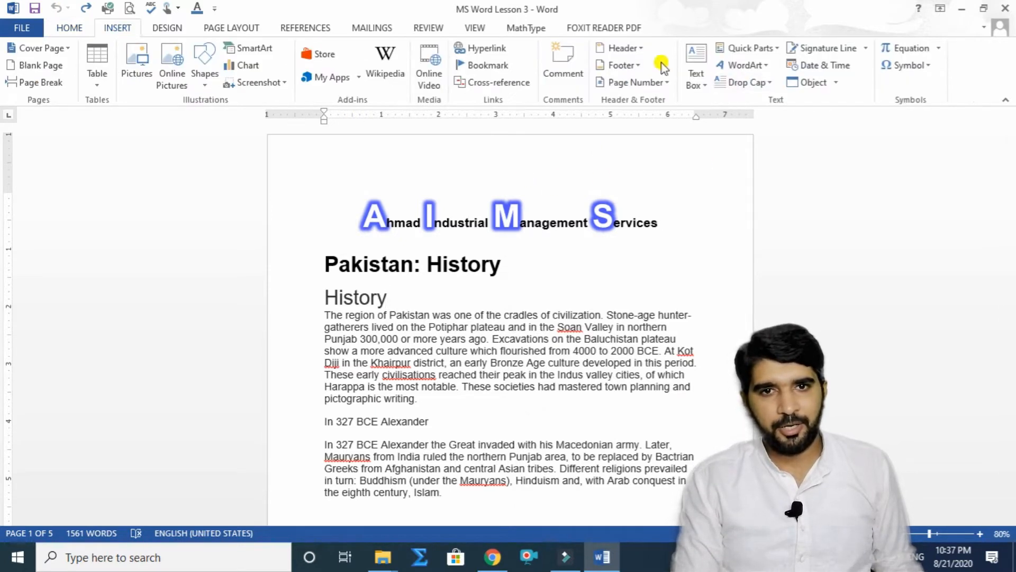
pyautogui.click(618, 49)
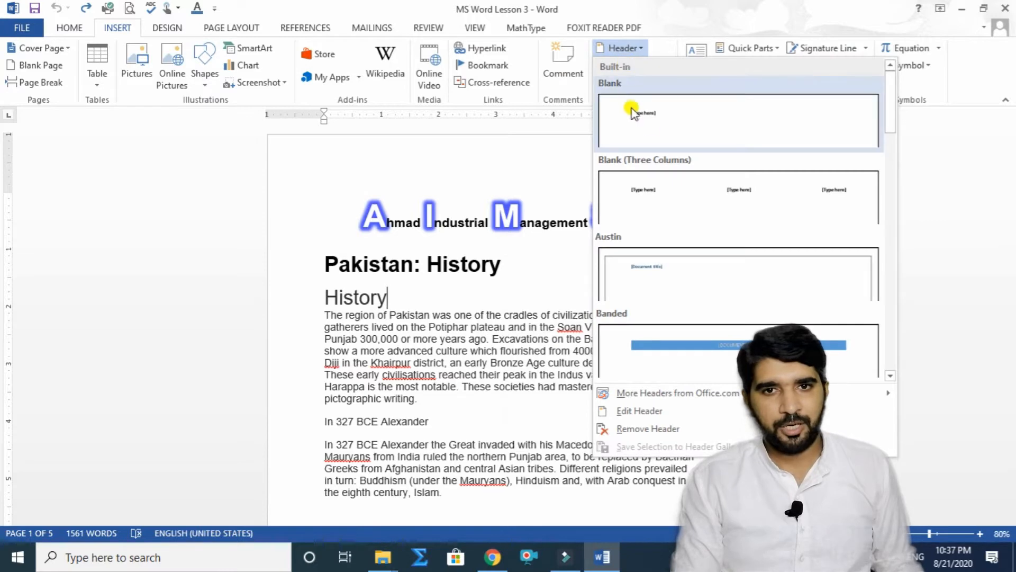
pyautogui.click(676, 125)
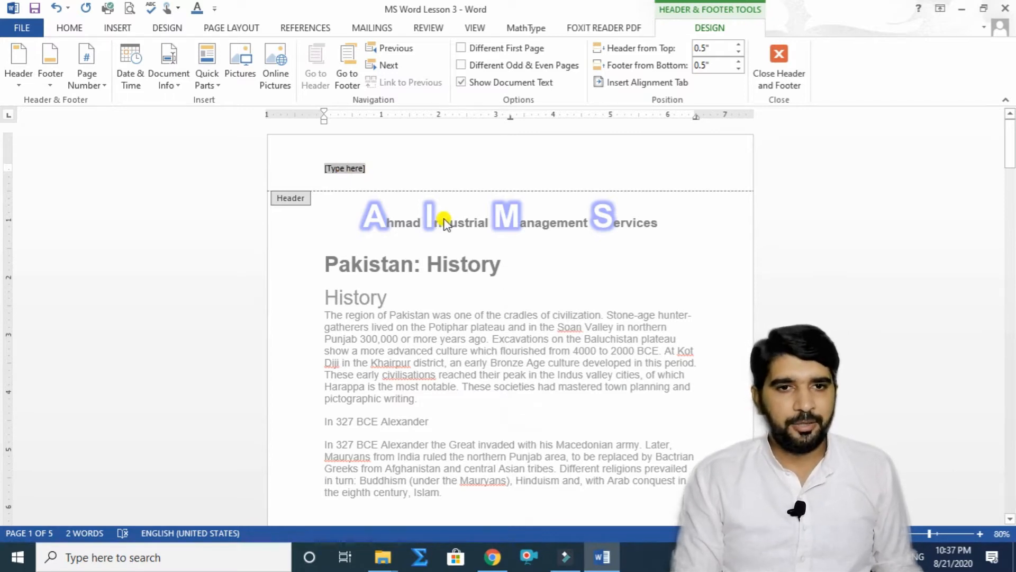
pyautogui.doubleClick(276, 232)
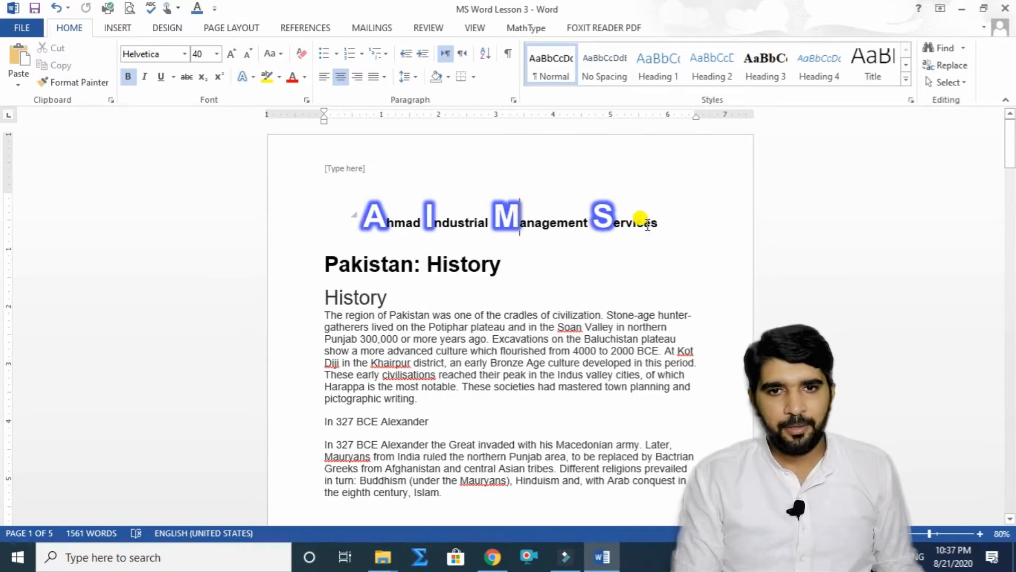
# - Copy the "Ahmad Industrial Management Services" title line from page 1 into the header in place of the "[Type here]" placeholder
pyautogui.moveTo(665, 222); pyautogui.dragTo(365, 205)
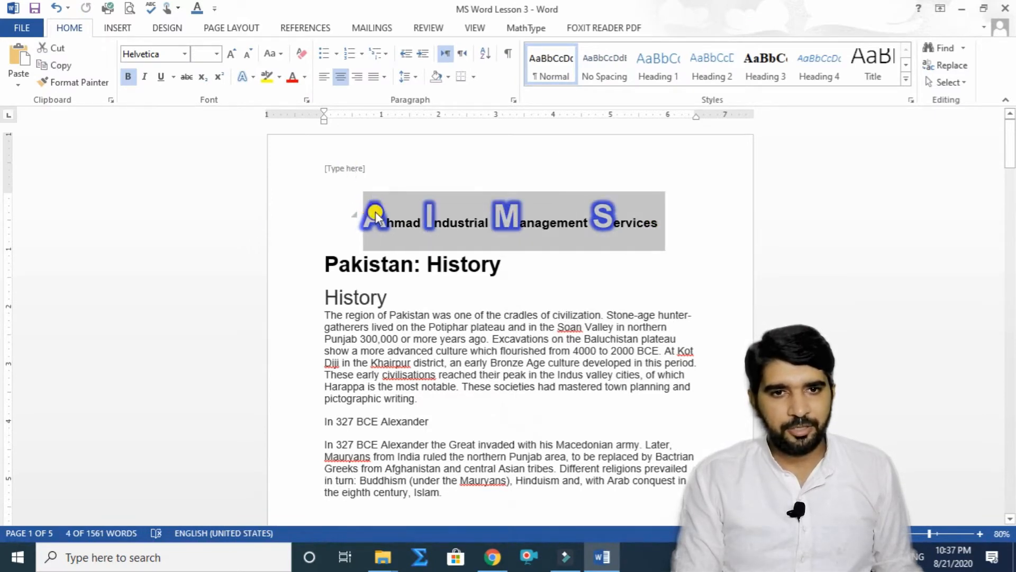
pyautogui.rightClick(374, 214)
pyautogui.click(402, 240)
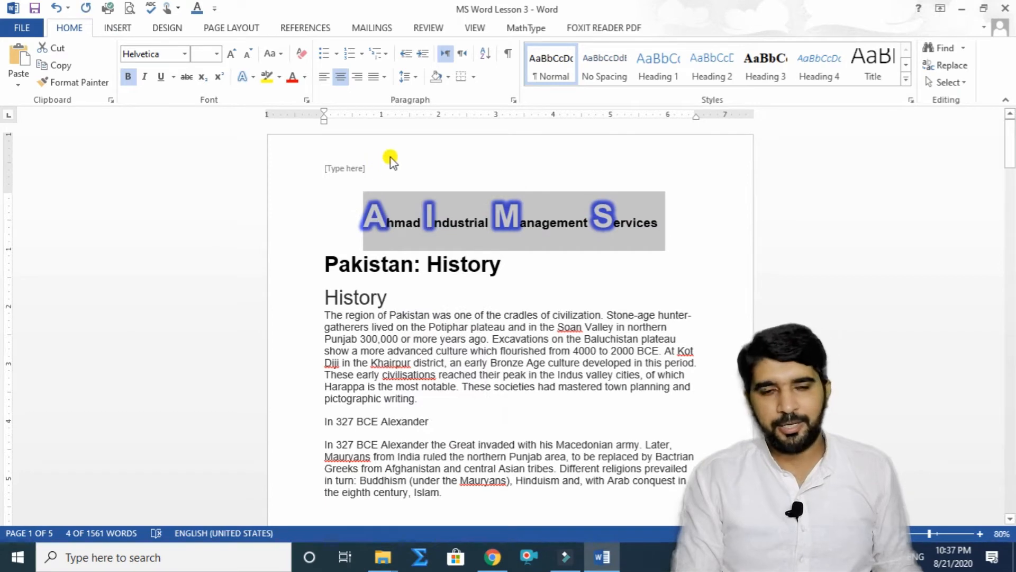
pyautogui.doubleClick(466, 153)
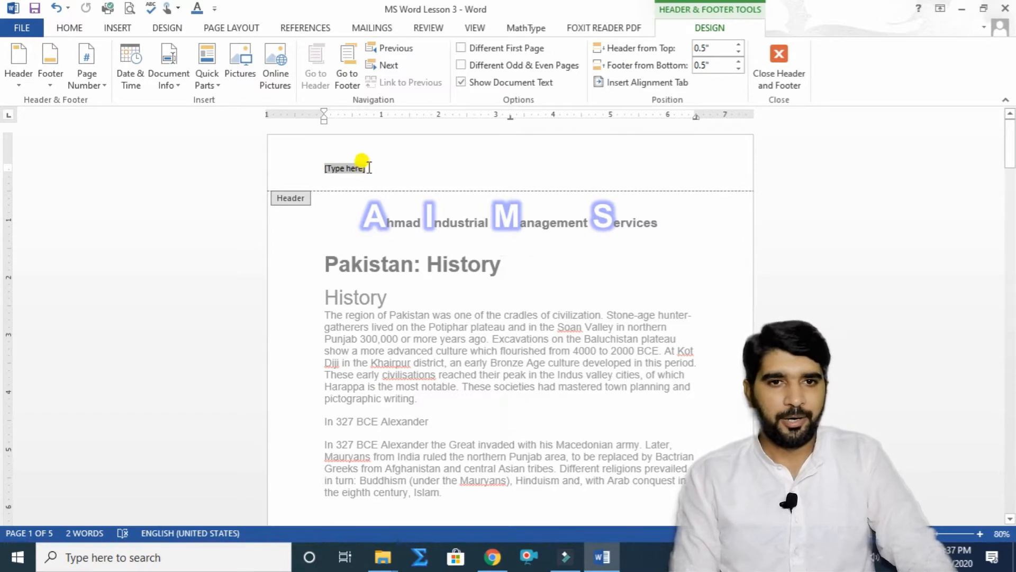
pyautogui.click(335, 170)
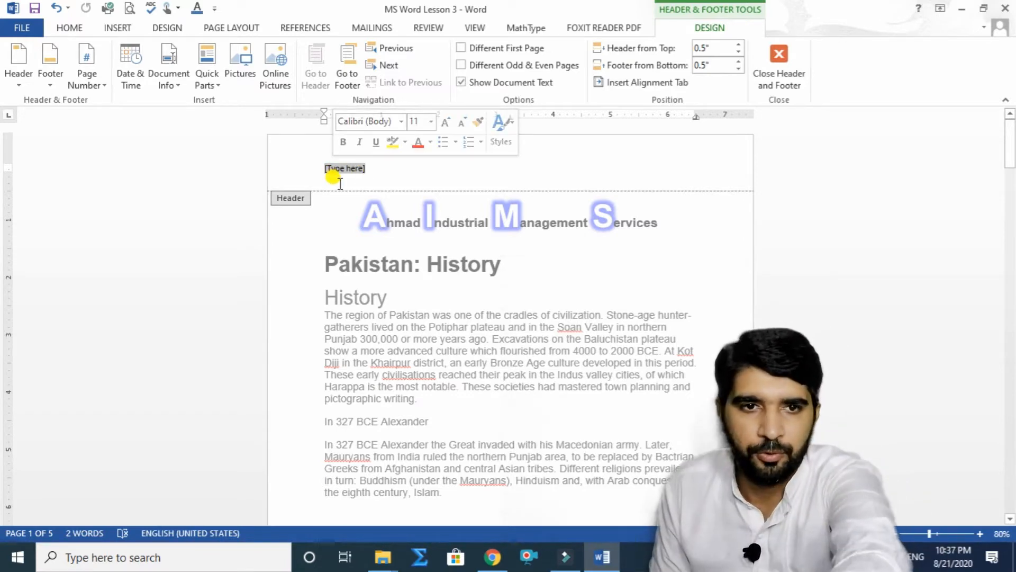
pyautogui.press('Return')
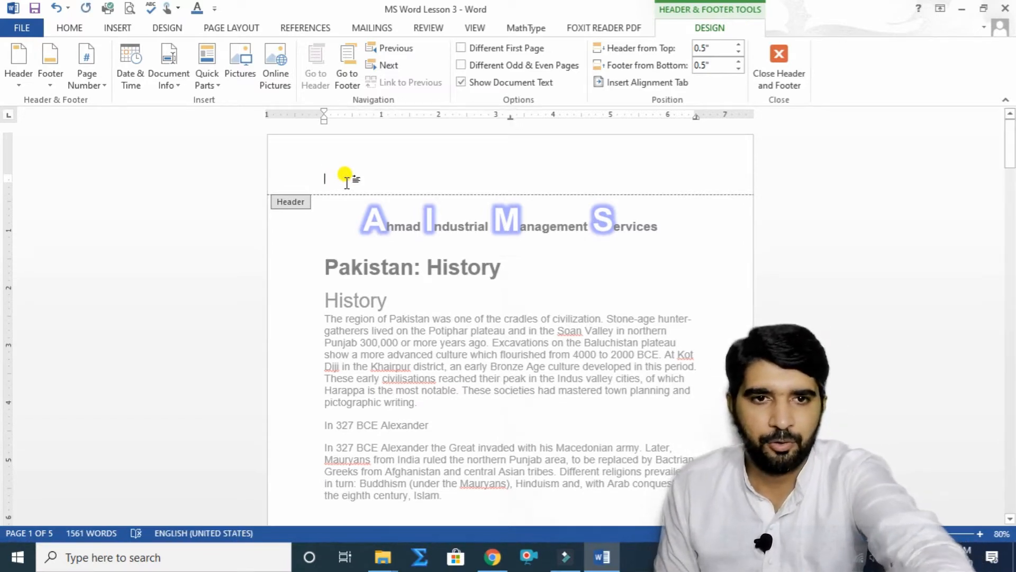
pyautogui.hotkey('ctrl', 'v')
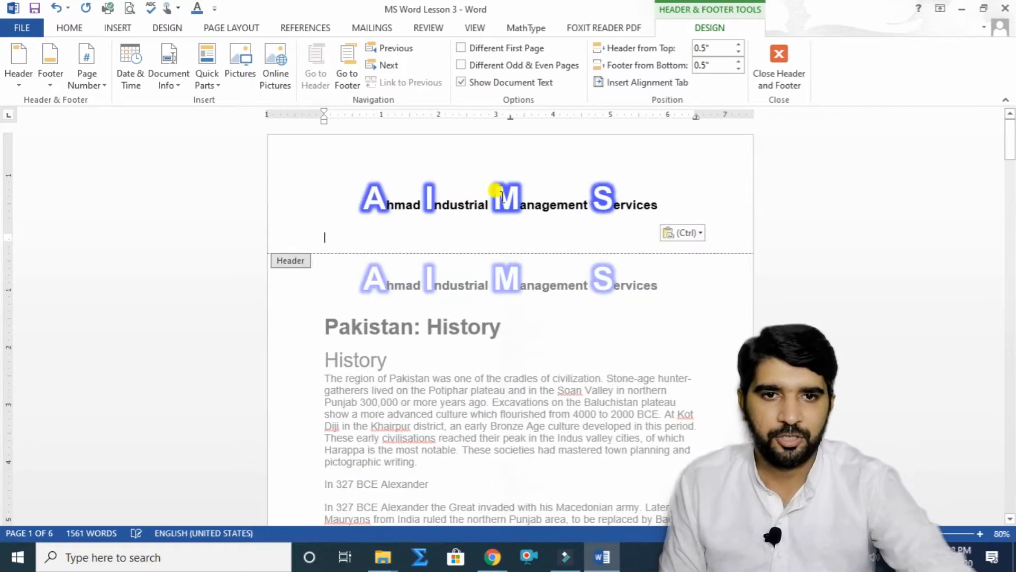
# - Remove the empty lines beneath the pasted title in the header and close header editing
pyautogui.press('BackSpace')
pyautogui.click(439, 229)
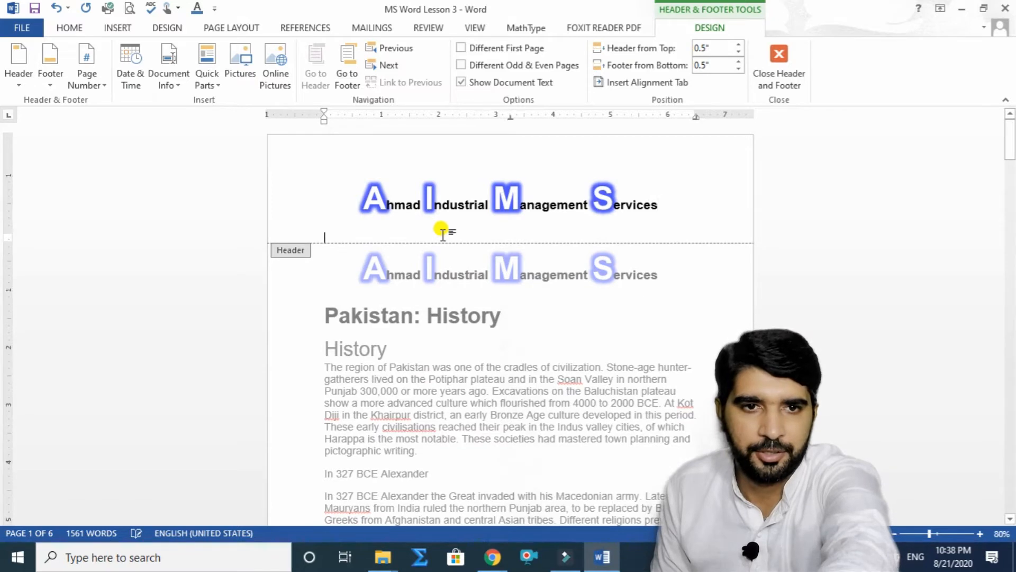
pyautogui.press('BackSpace')
pyautogui.click(443, 222)
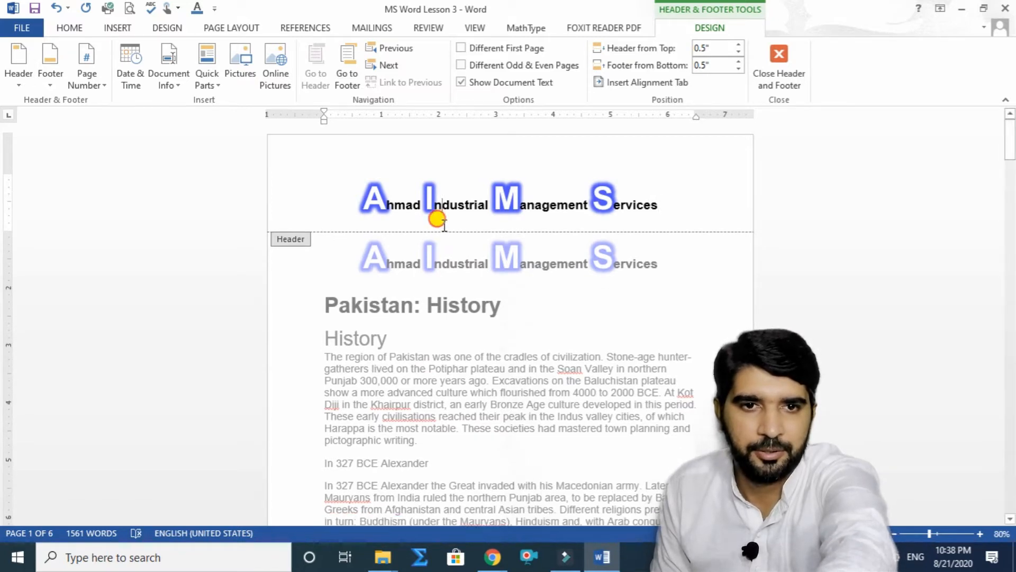
pyautogui.doubleClick(730, 271)
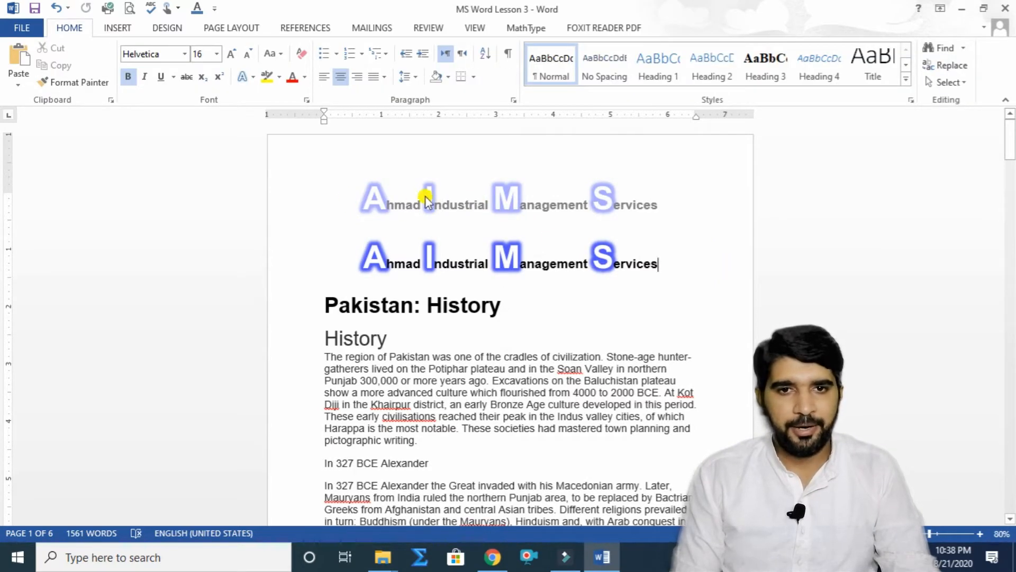
# - Check how the header appears on each following page through to the last one
pyautogui.scroll(-10, 595, 198)
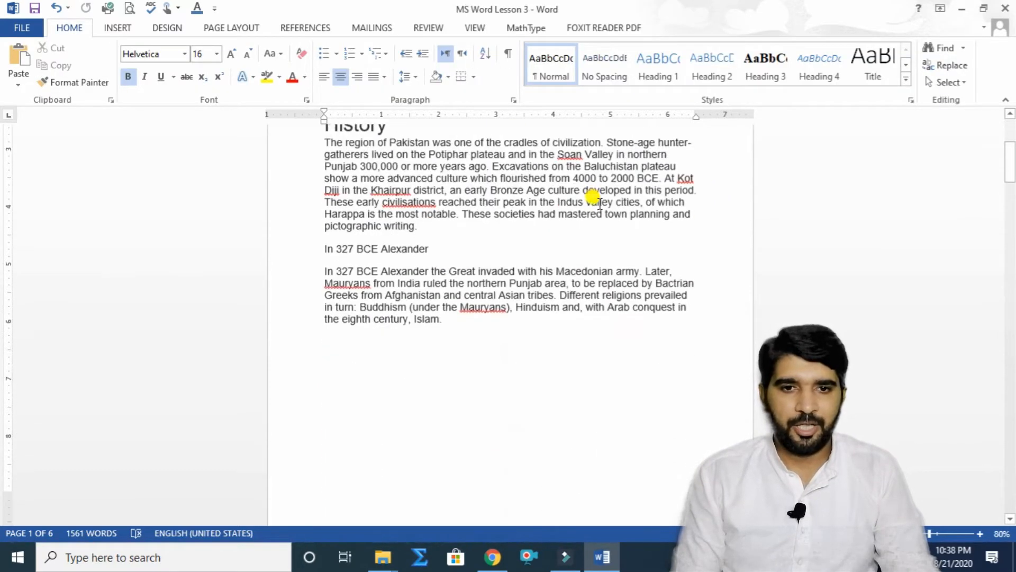
pyautogui.scroll(-10, 683, 320)
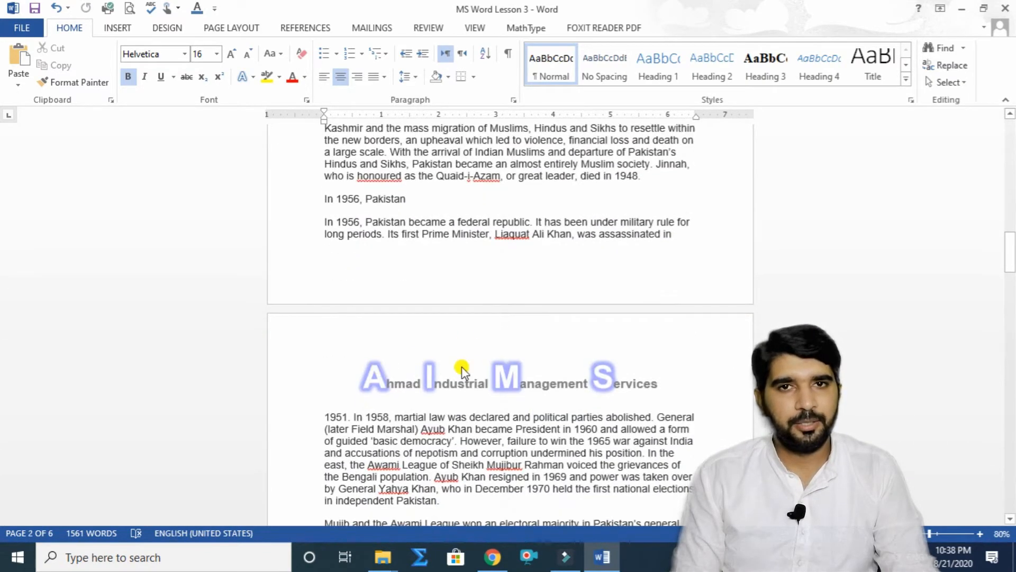
pyautogui.scroll(-10, 524, 366)
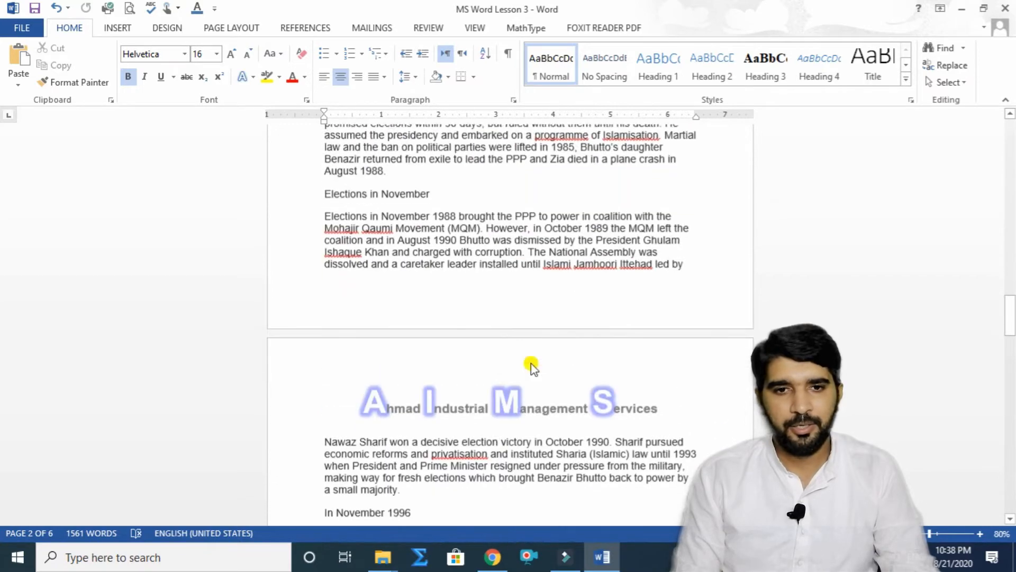
pyautogui.scroll(-10, 531, 365)
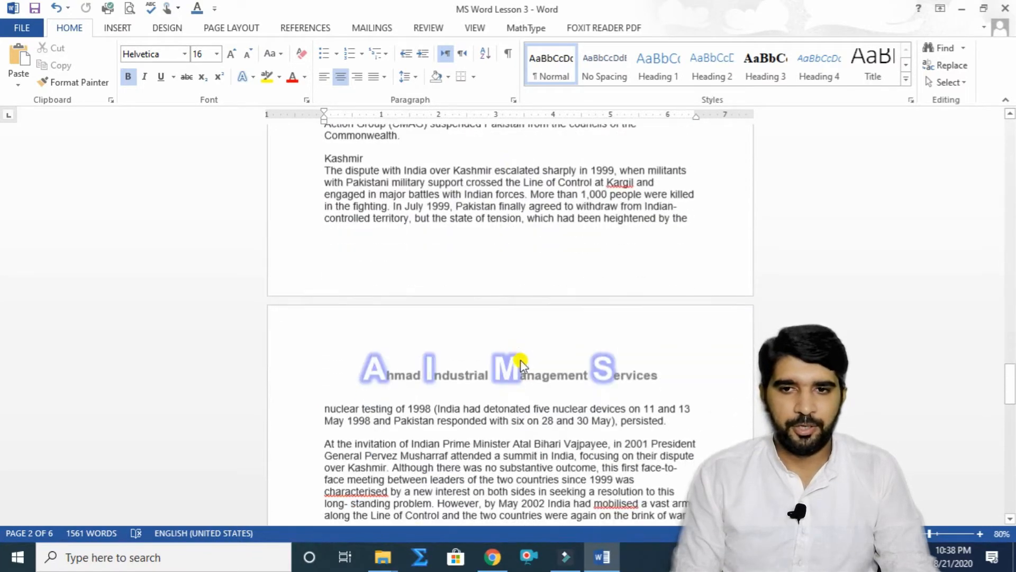
pyautogui.scroll(-10, 521, 365)
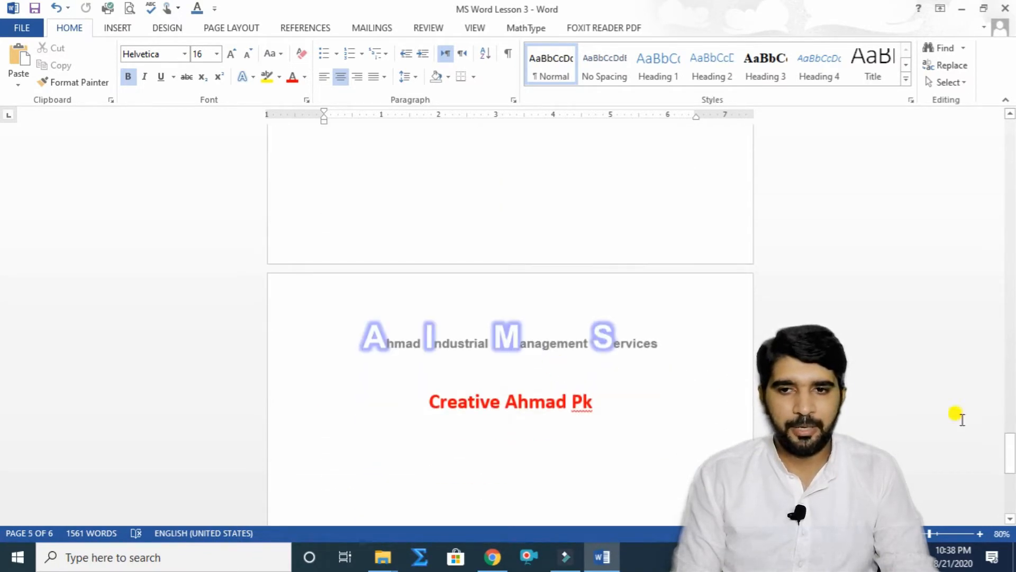
pyautogui.moveTo(1011, 450); pyautogui.dragTo(1011, 130)
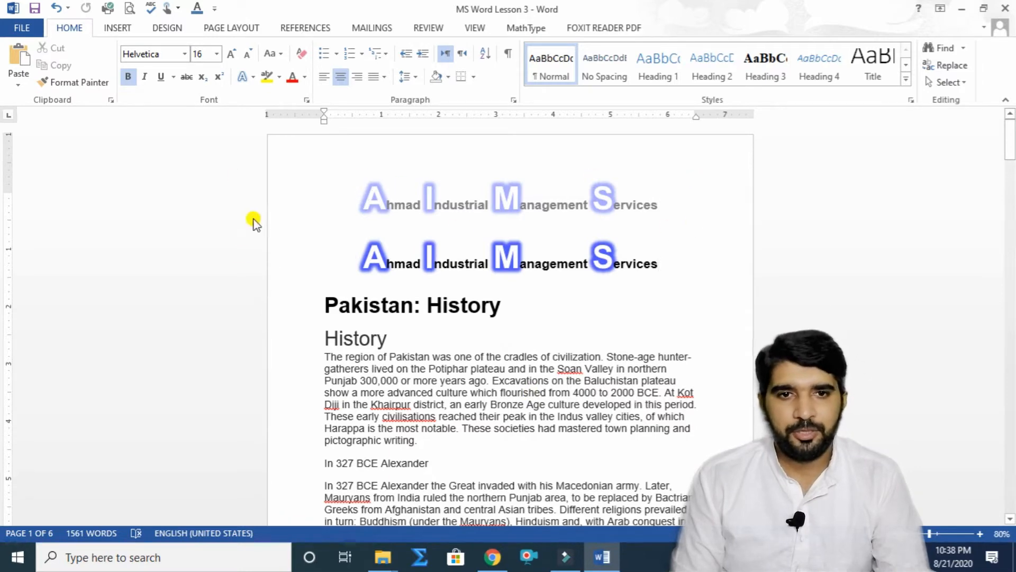
# - Reopen the header and right-align its "Ahmad Industrial Management Services" title line
pyautogui.doubleClick(374, 205)
pyautogui.moveTo(369, 196); pyautogui.dragTo(654, 193)
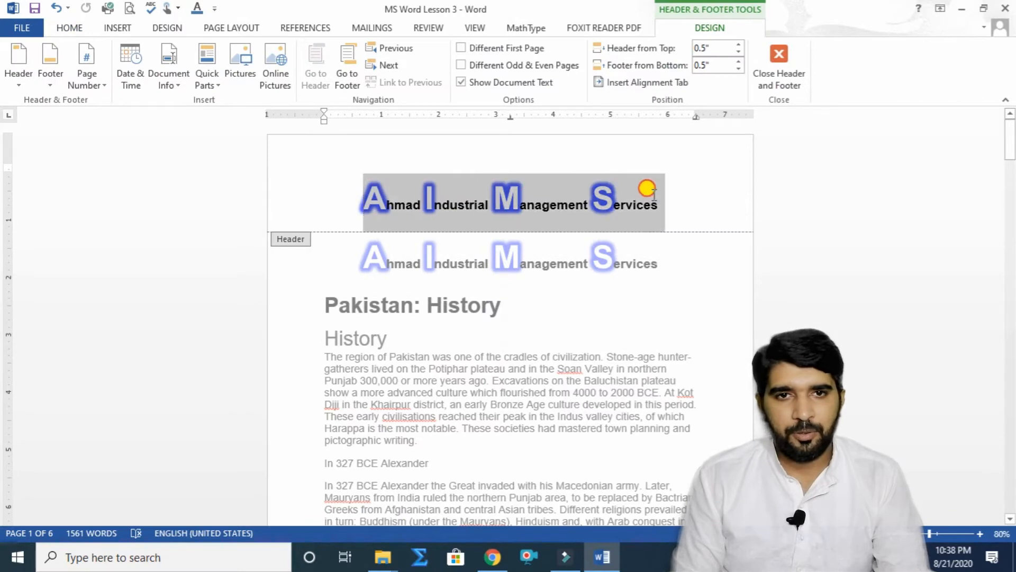
pyautogui.click(73, 30)
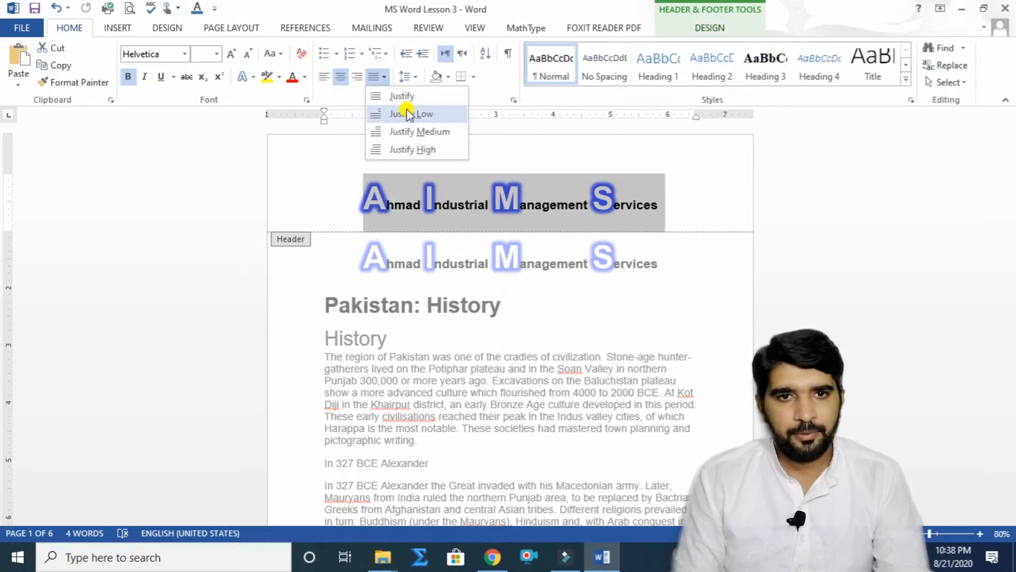
pyautogui.click(358, 78)
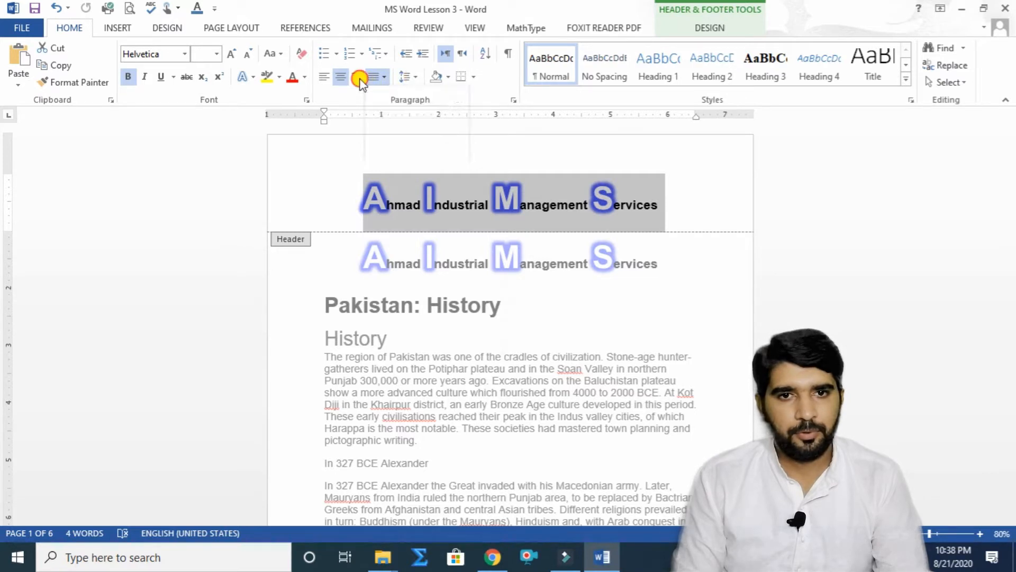
pyautogui.click(359, 198)
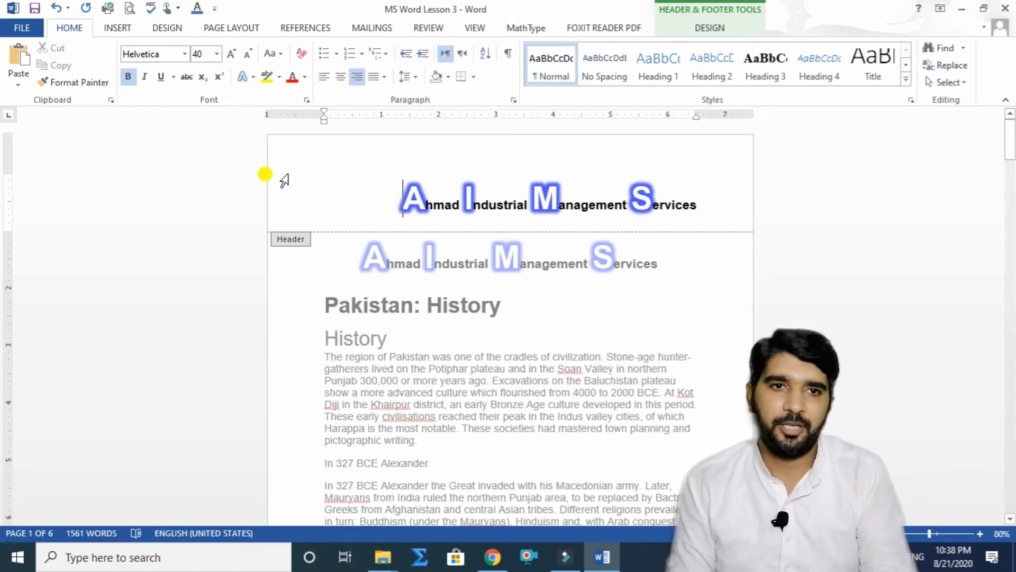
# - Insert the "MY LOGO" picture from the Desktop folder into the header, before the title line
pyautogui.click(115, 28)
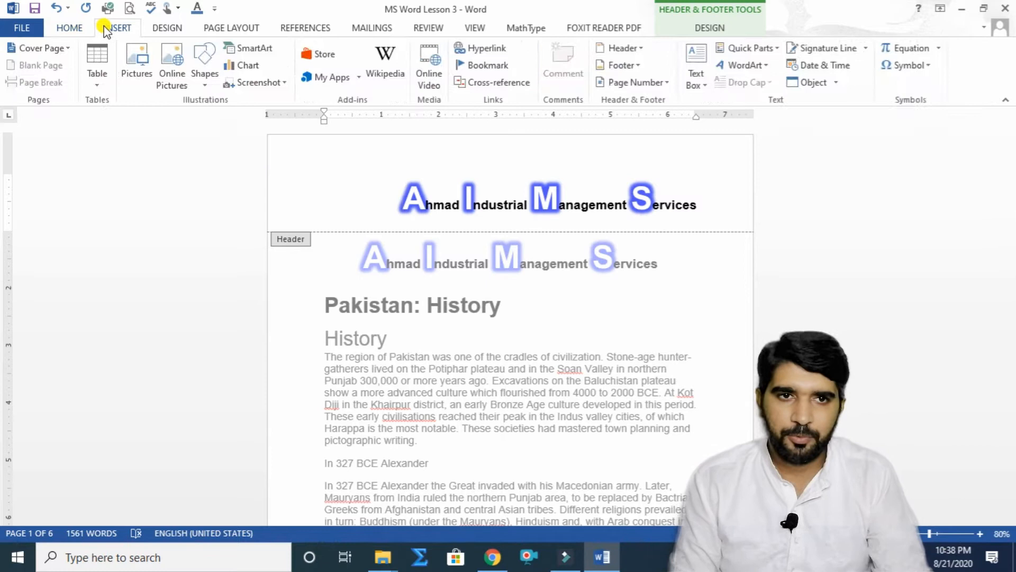
pyautogui.click(138, 53)
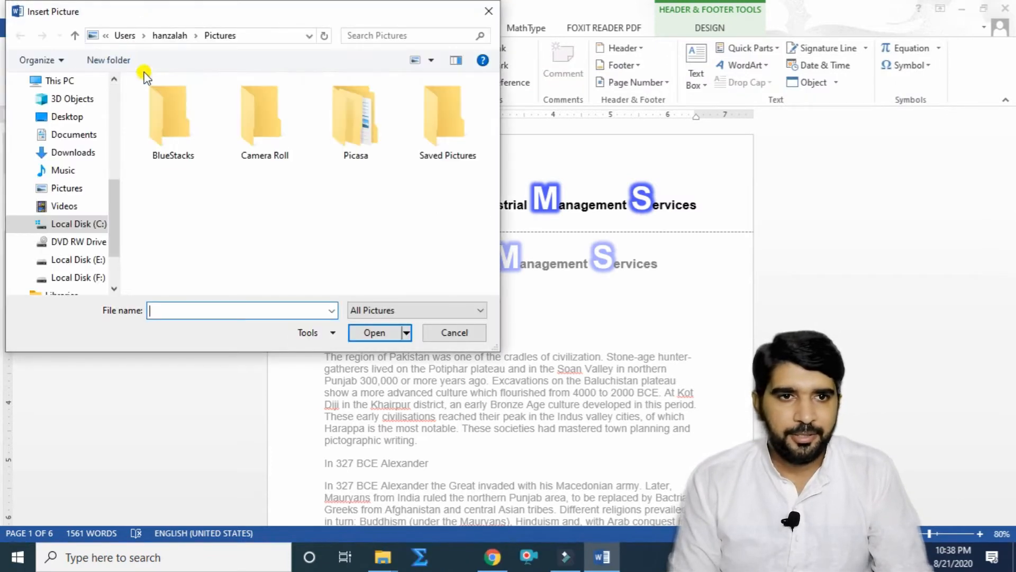
pyautogui.click(68, 115)
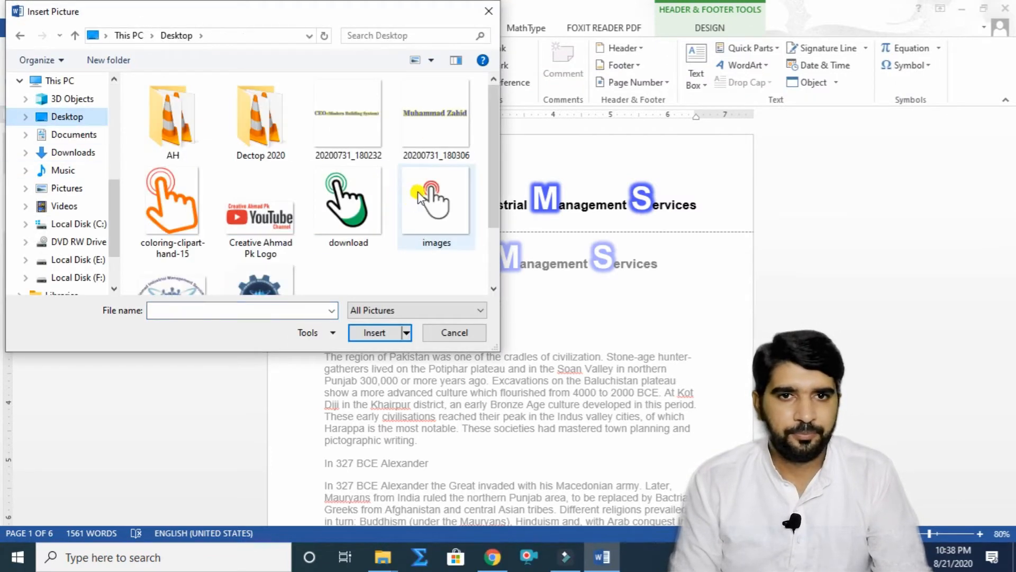
pyautogui.moveTo(488, 118); pyautogui.dragTo(416, 182)
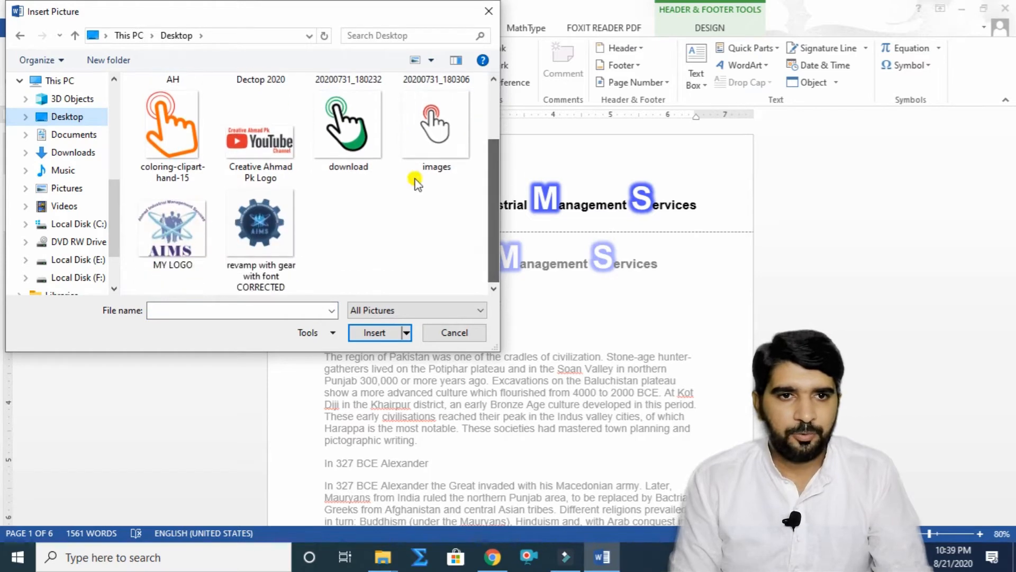
pyautogui.click(171, 227)
pyautogui.click(374, 332)
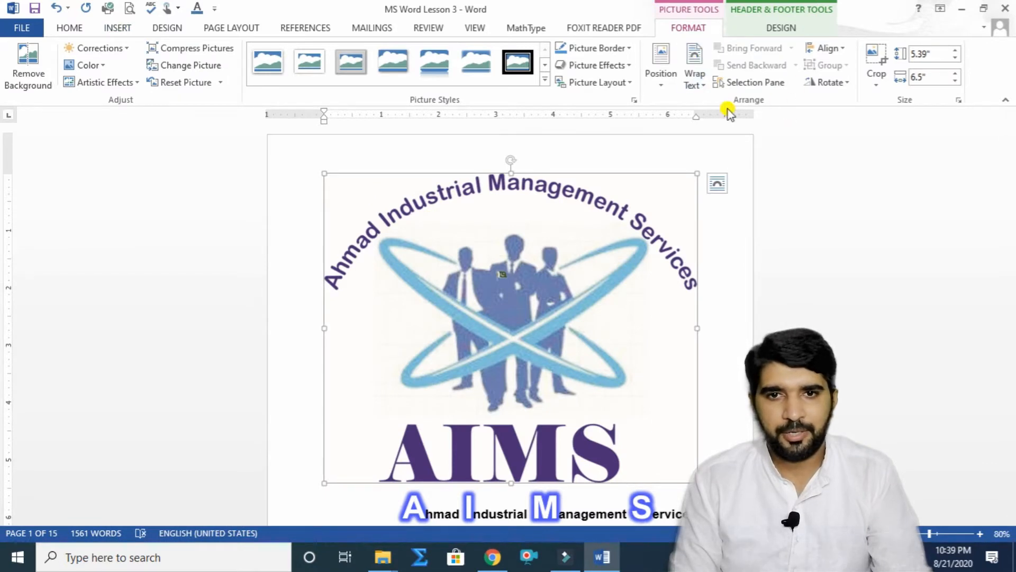
# - Give the header logo Tight text wrapping, shrink it to about 1.48" by 1.79" in the header's left corner, and close header editing
pyautogui.click(715, 185)
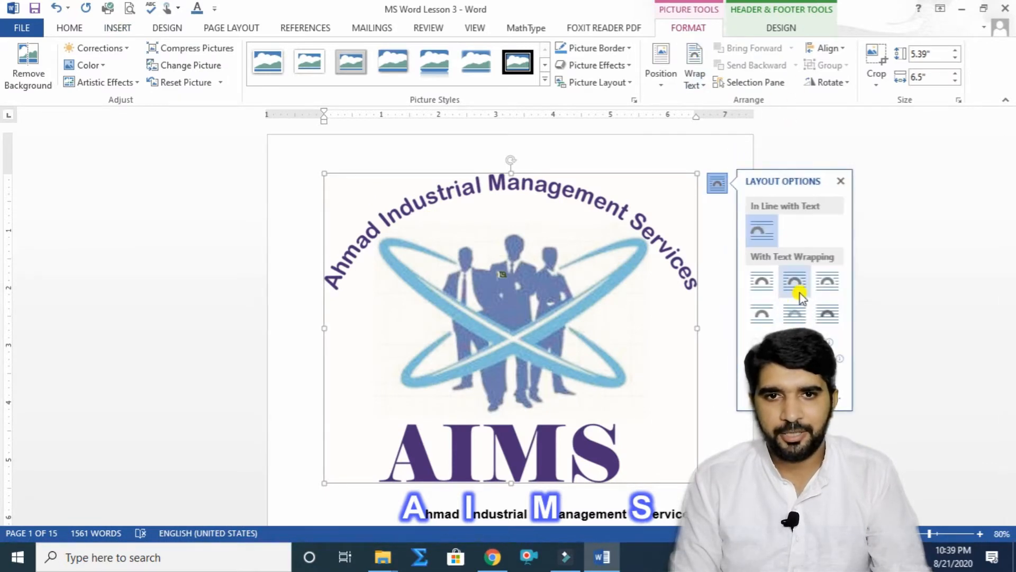
pyautogui.click(796, 286)
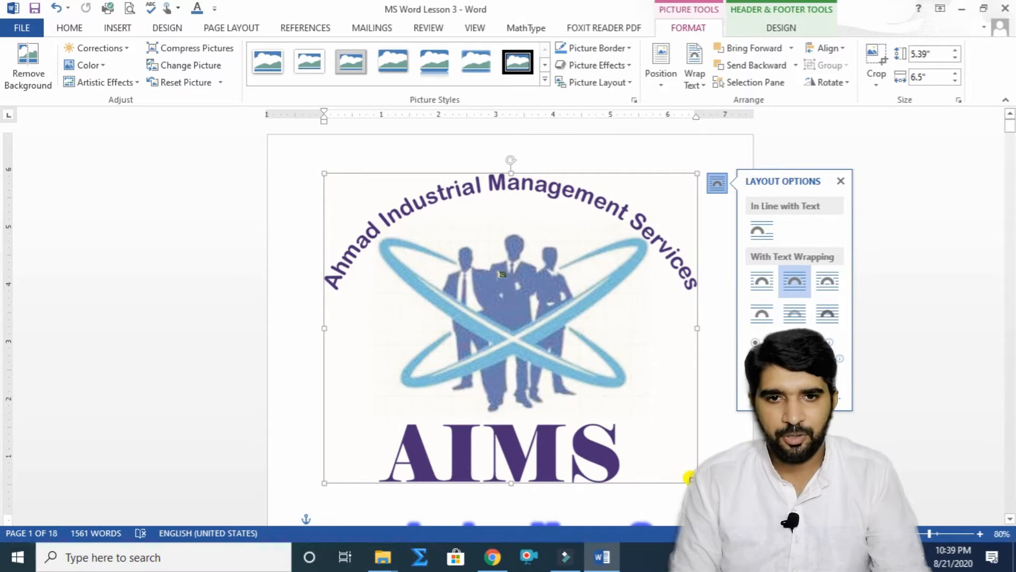
pyautogui.click(692, 463)
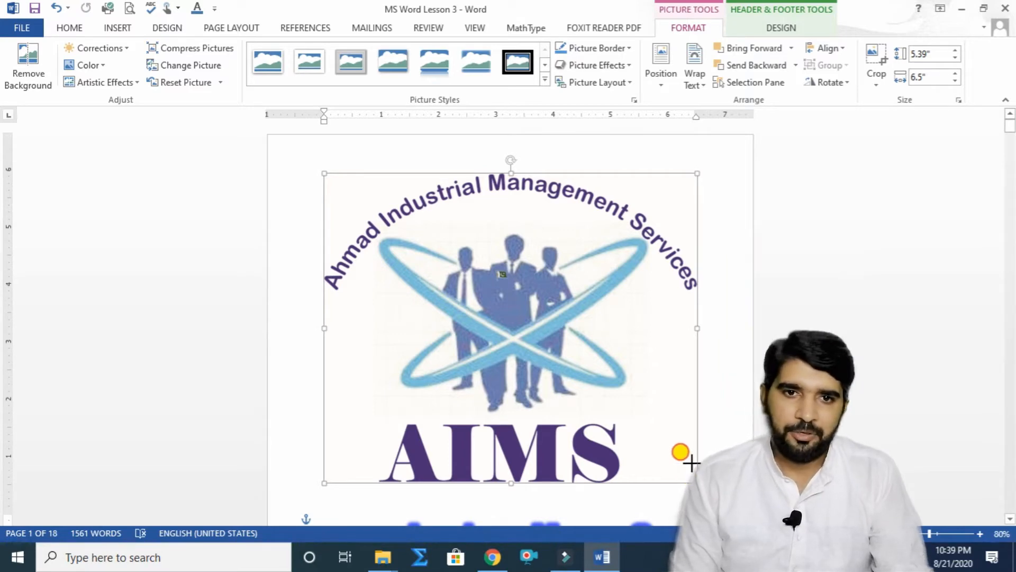
pyautogui.moveTo(691, 463); pyautogui.dragTo(369, 214)
pyautogui.moveTo(343, 181); pyautogui.dragTo(370, 220)
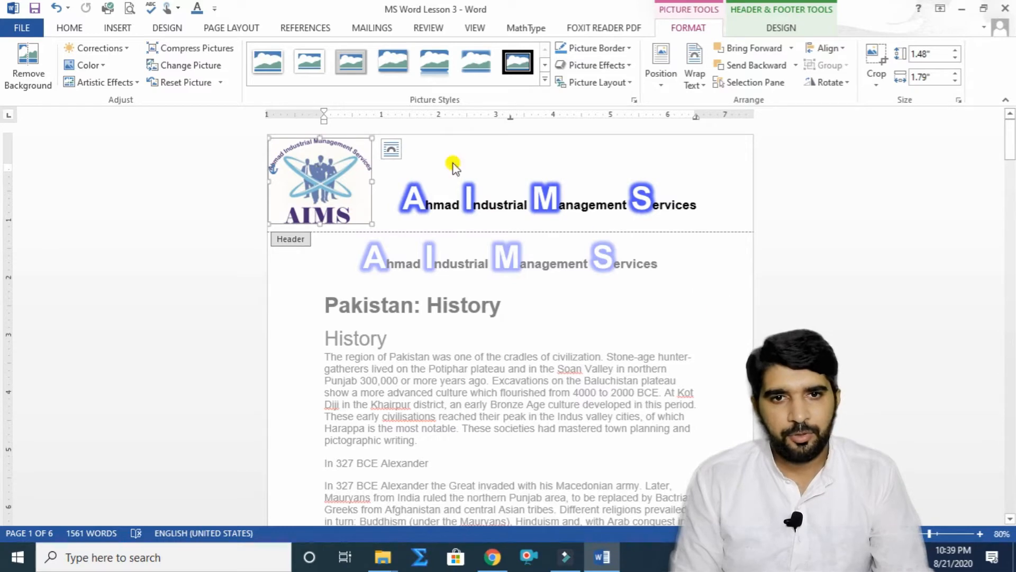
pyautogui.doubleClick(704, 324)
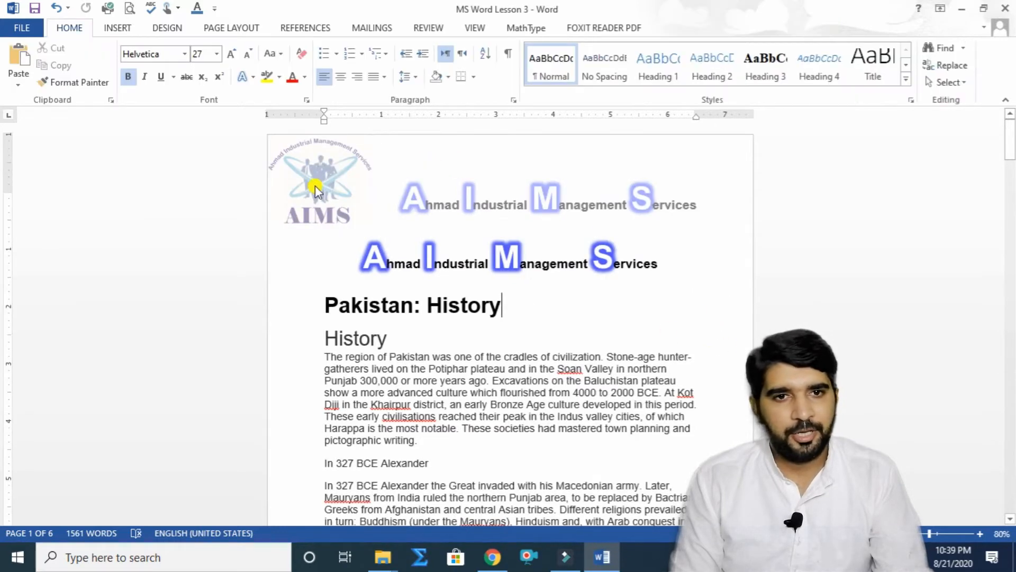
# - Check how the logo and title header appears on the pages after the first, and return to the end of page 1
pyautogui.scroll(-10, 309, 196)
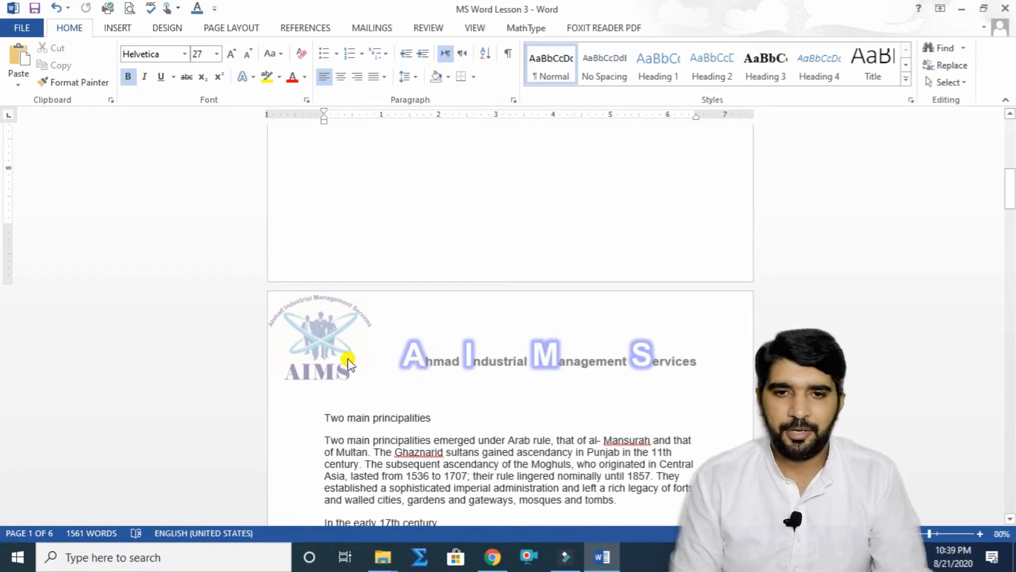
pyautogui.scroll(-10, 640, 362)
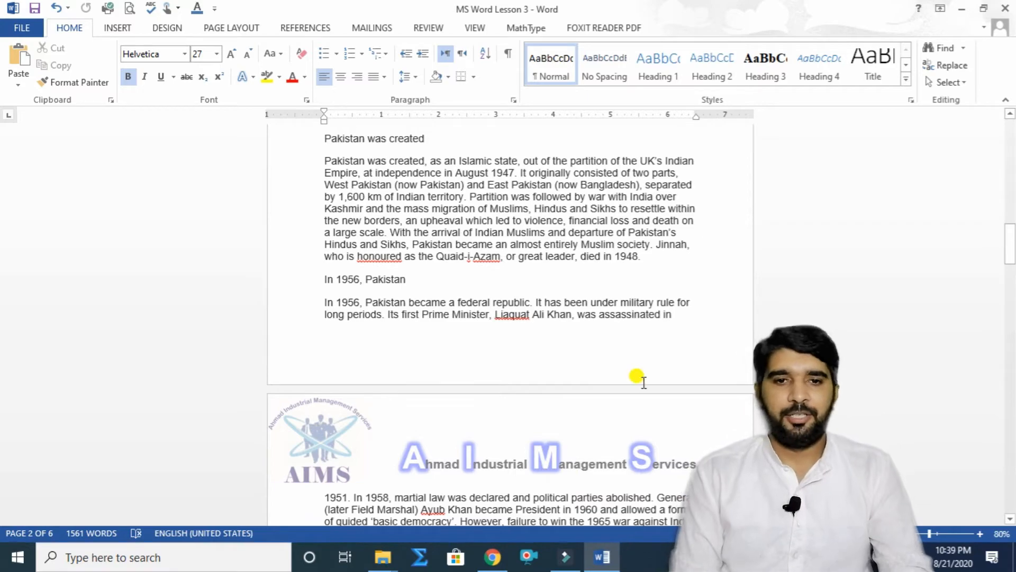
pyautogui.scroll(-10, 576, 377)
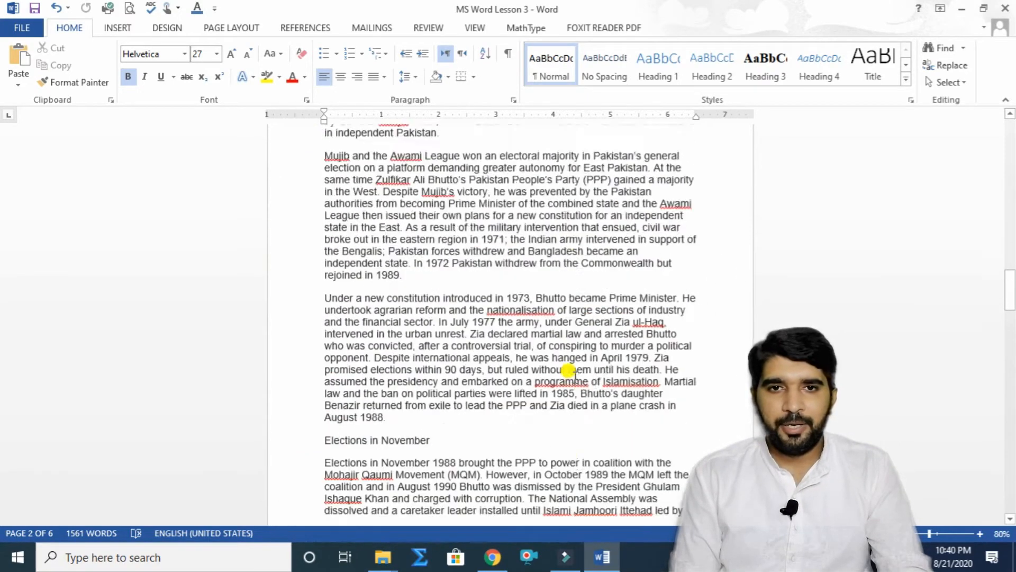
pyautogui.scroll(6, 577, 373)
pyautogui.scroll(5, 575, 373)
pyautogui.moveTo(1009, 249); pyautogui.dragTo(1009, 185)
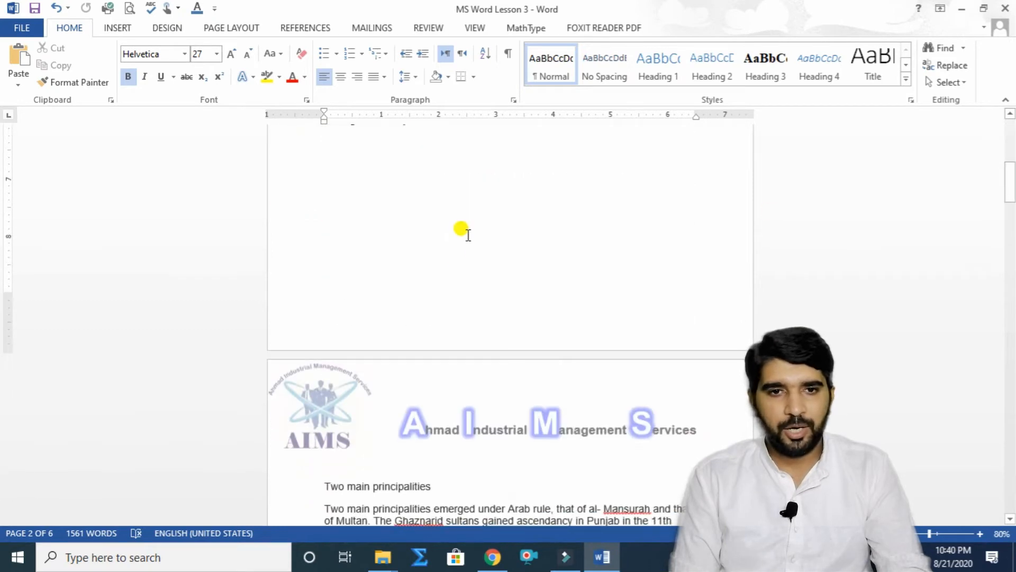
# - Examine the empty footer area at the end of page 1 and the gallery of built-in footer designs
pyautogui.doubleClick(464, 338)
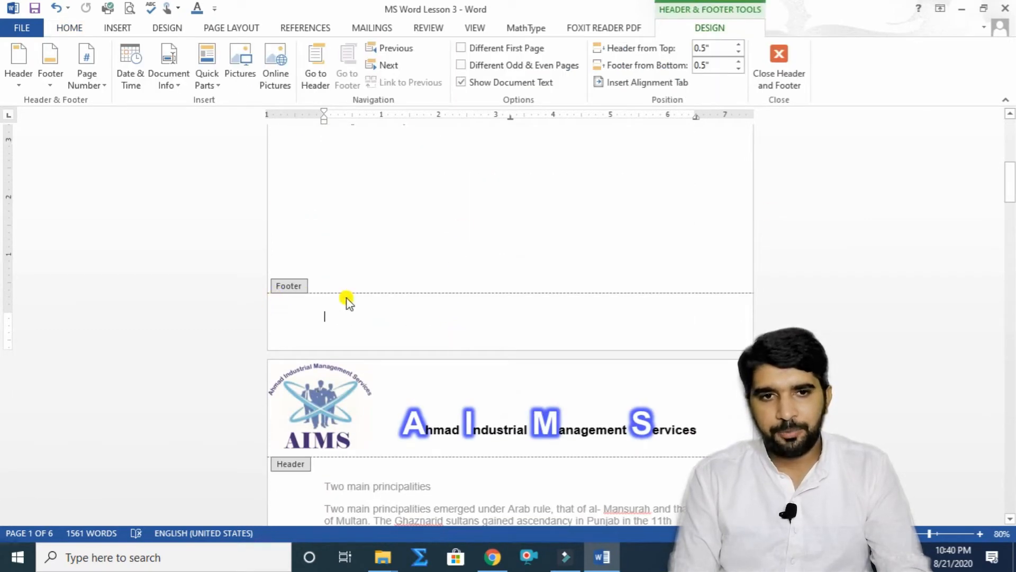
pyautogui.doubleClick(363, 264)
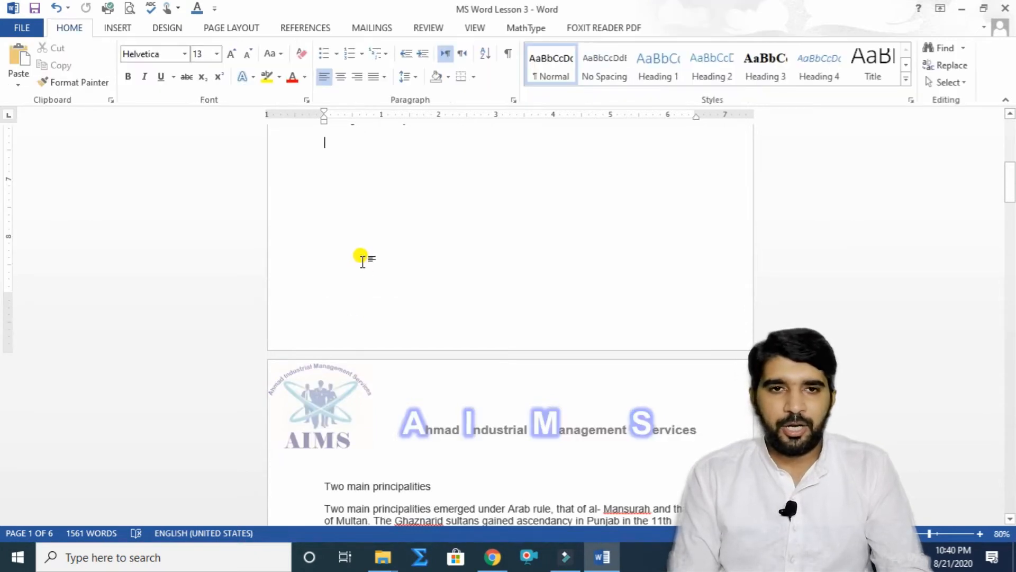
pyautogui.click(116, 28)
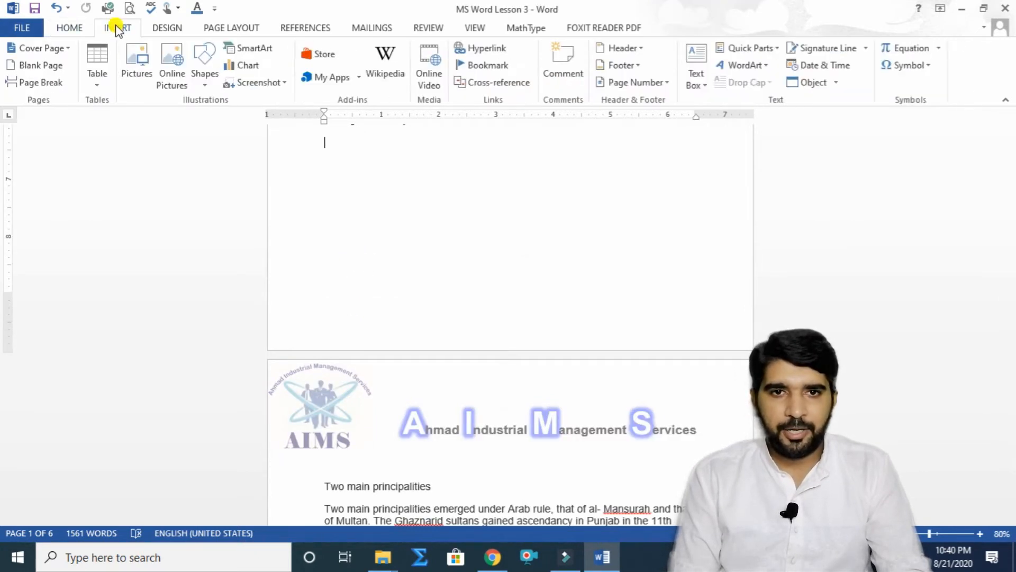
pyautogui.click(617, 65)
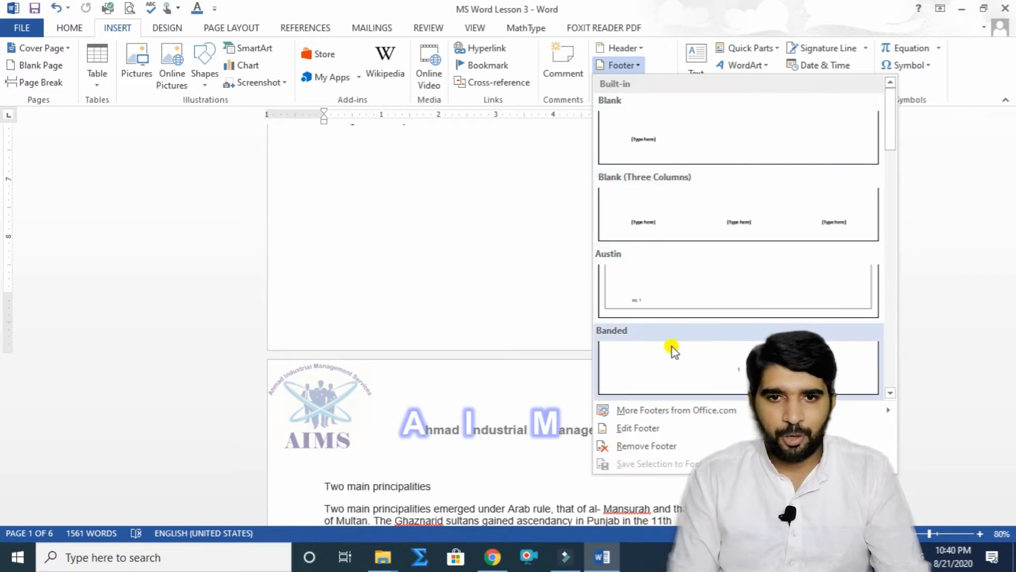
pyautogui.click(434, 326)
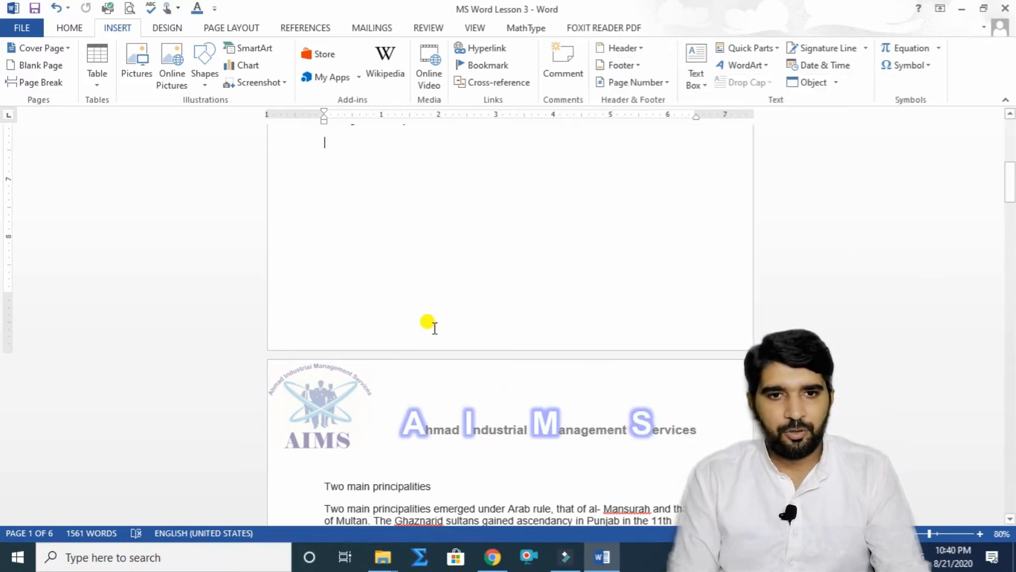
# - Copy the red "Creative Ahmad Pk" line from the body of the last page
pyautogui.doubleClick(434, 331)
pyautogui.scroll(-15, 504, 336)
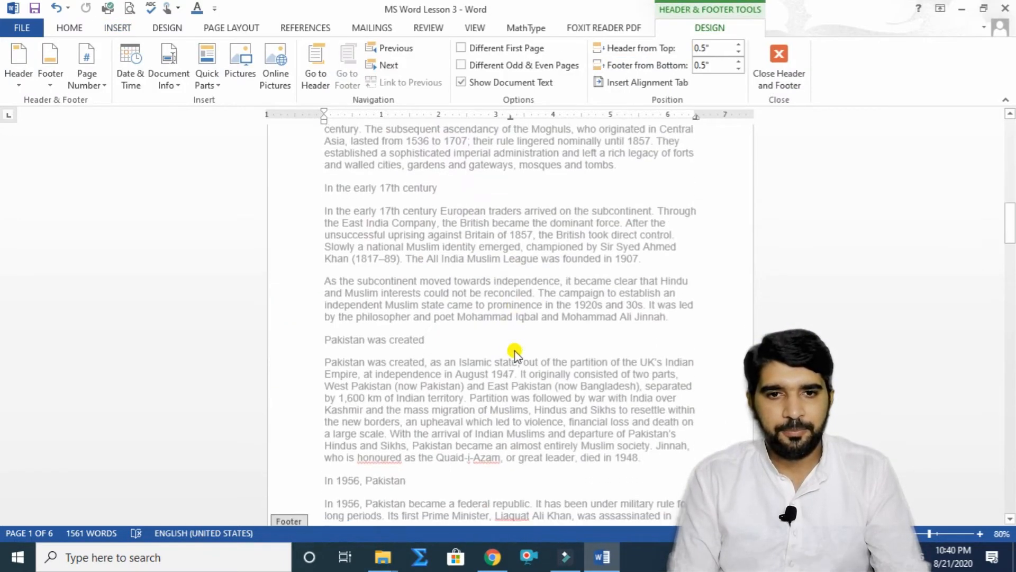
pyautogui.scroll(-20, 514, 365)
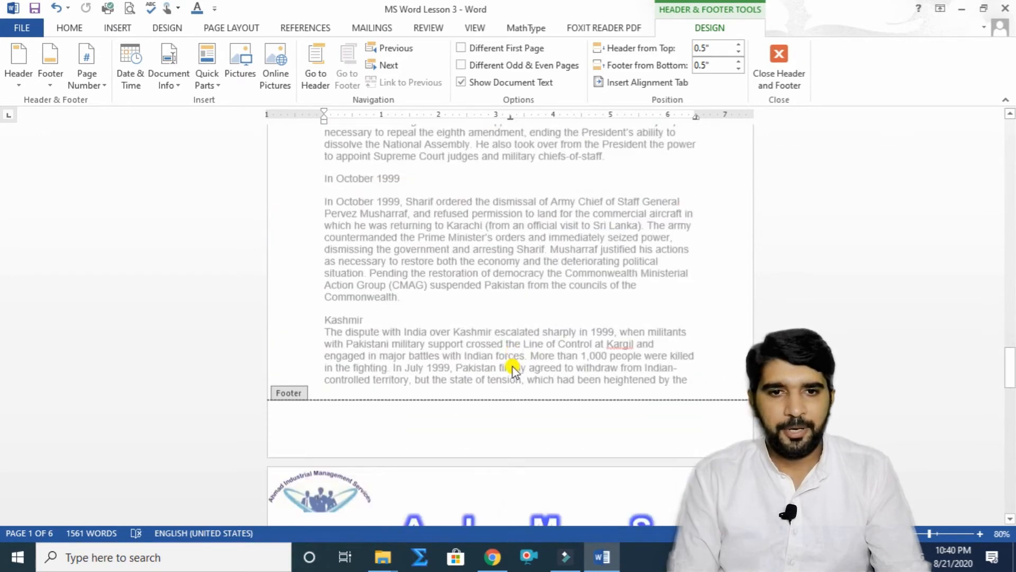
pyautogui.scroll(-15, 513, 368)
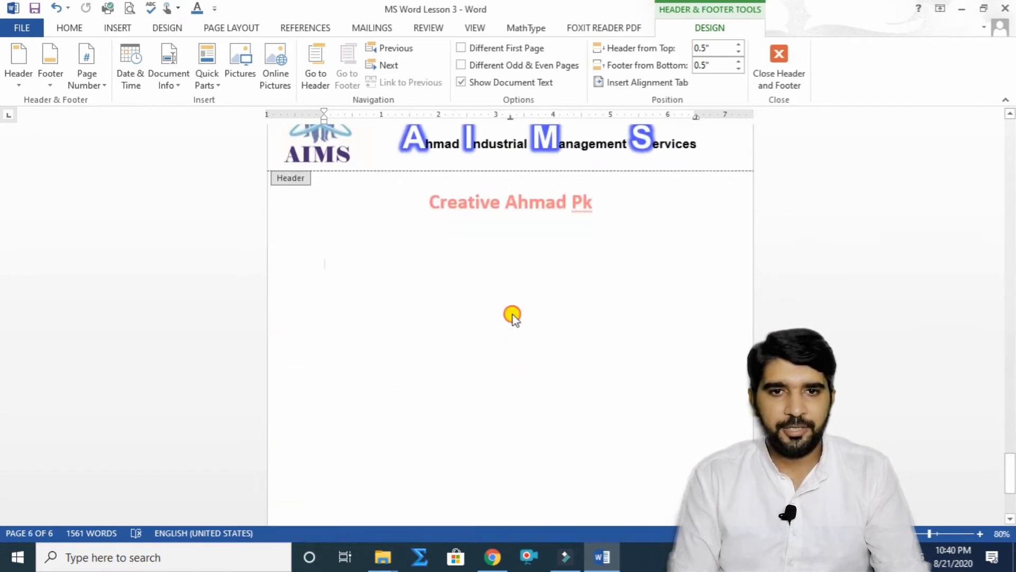
pyautogui.doubleClick(580, 210)
pyautogui.moveTo(593, 206); pyautogui.dragTo(397, 201)
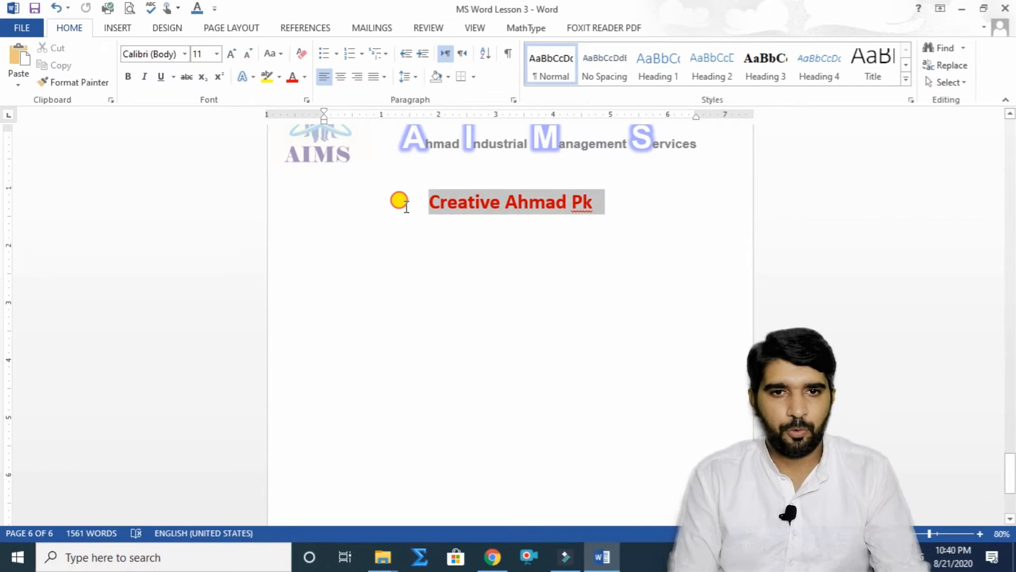
pyautogui.rightClick(447, 203)
pyautogui.click(474, 230)
# - Paste the copied "Creative Ahmad Pk" line into the footer of page 5, keeping its source formatting
pyautogui.scroll(-5, 424, 328)
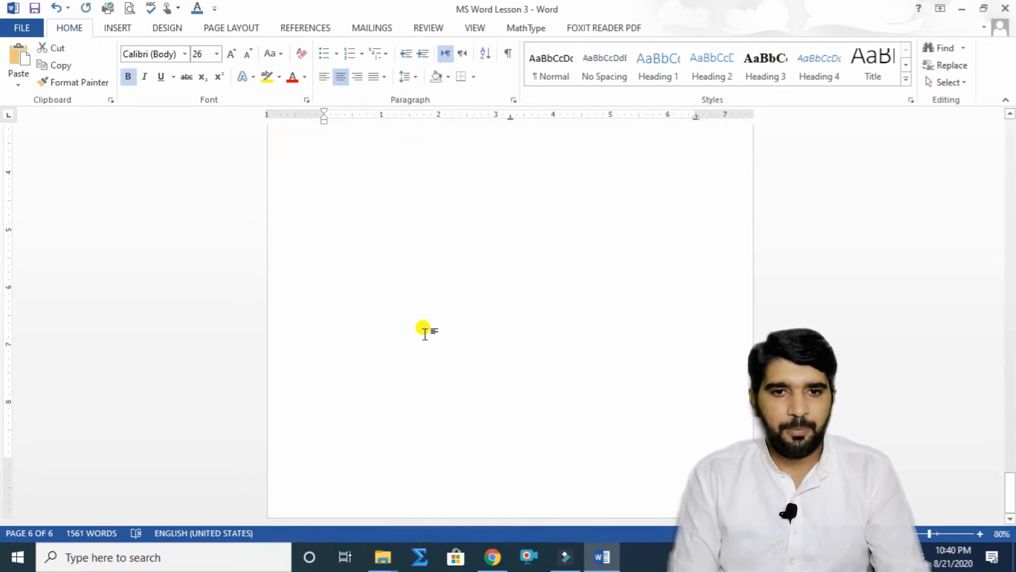
pyautogui.doubleClick(422, 497)
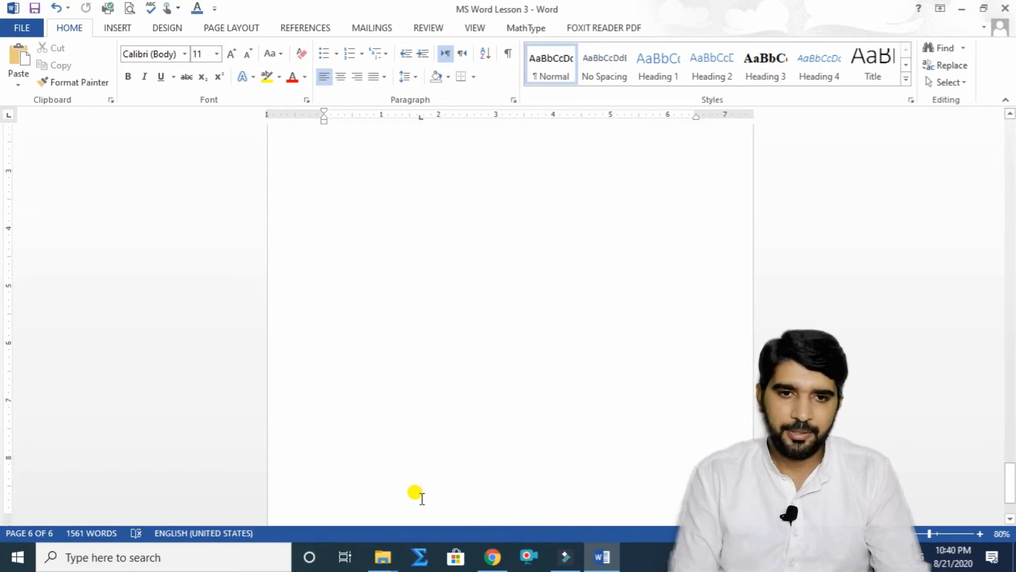
pyautogui.scroll(8, 424, 494)
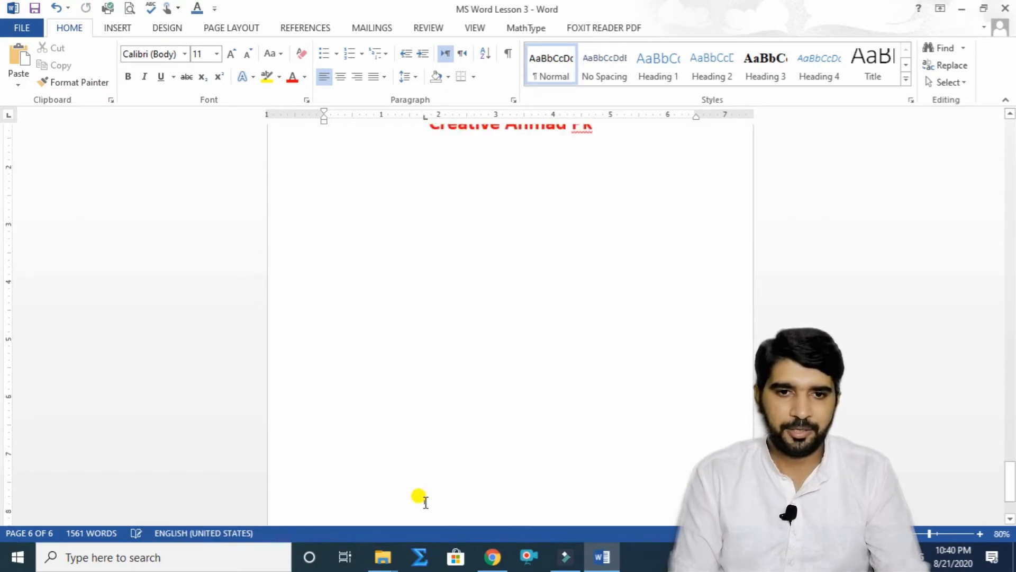
pyautogui.scroll(4, 432, 495)
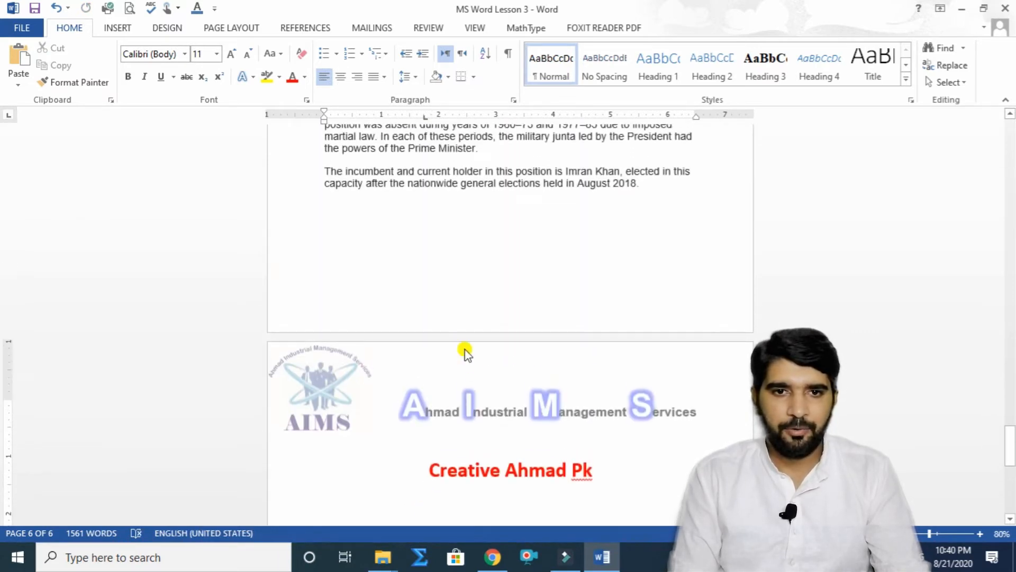
pyautogui.doubleClick(455, 296)
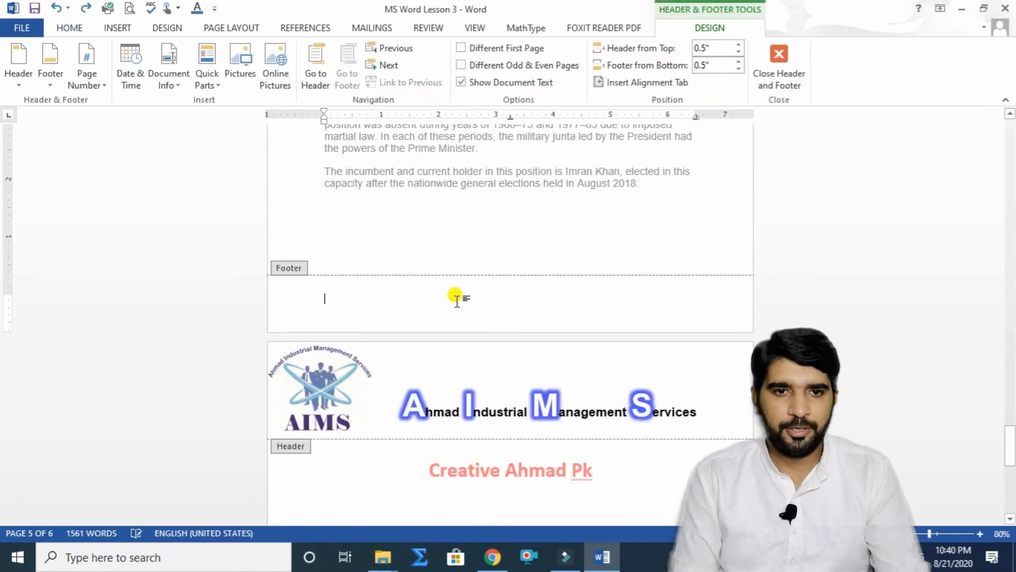
pyautogui.rightClick(351, 299)
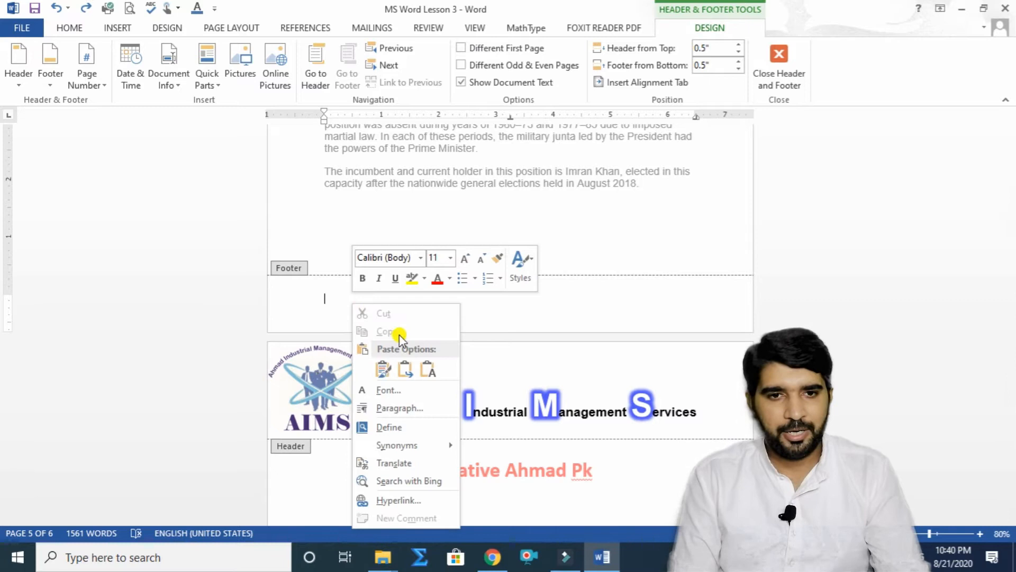
pyautogui.click(381, 369)
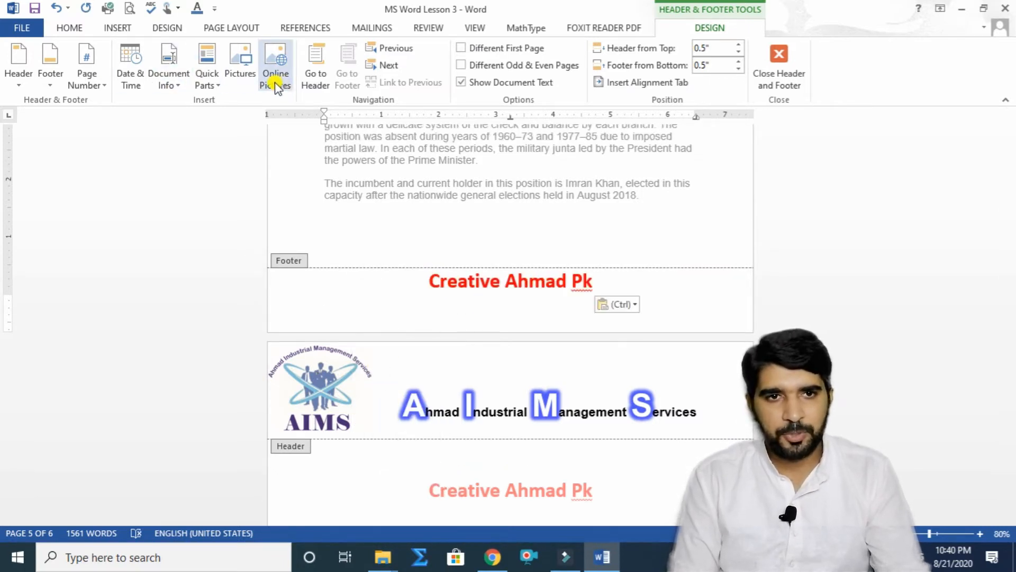
# - Insert the "Creative Ahmad Pk Logo" picture from the Desktop folder into the footer
pyautogui.click(241, 70)
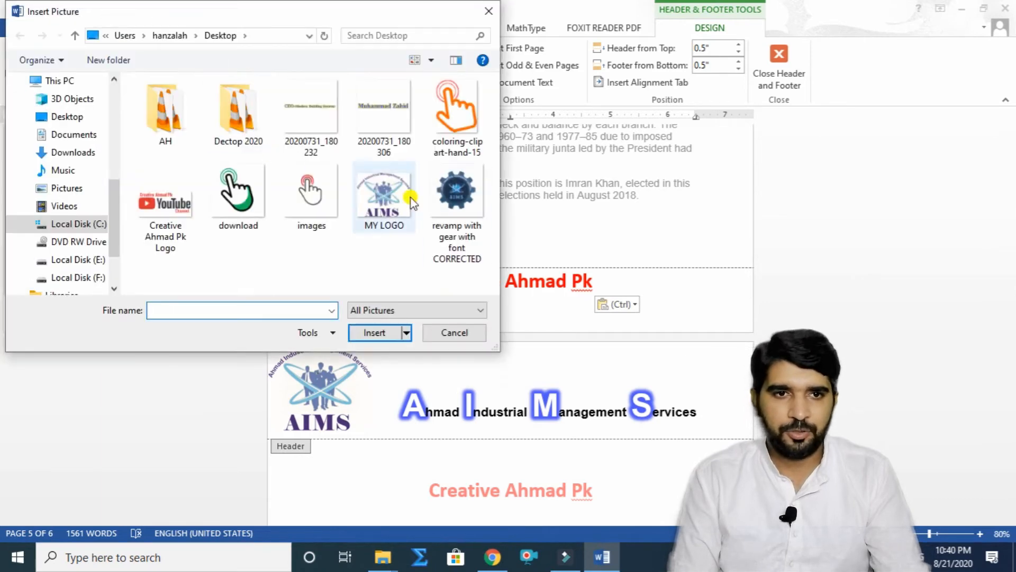
pyautogui.click(162, 204)
pyautogui.click(373, 332)
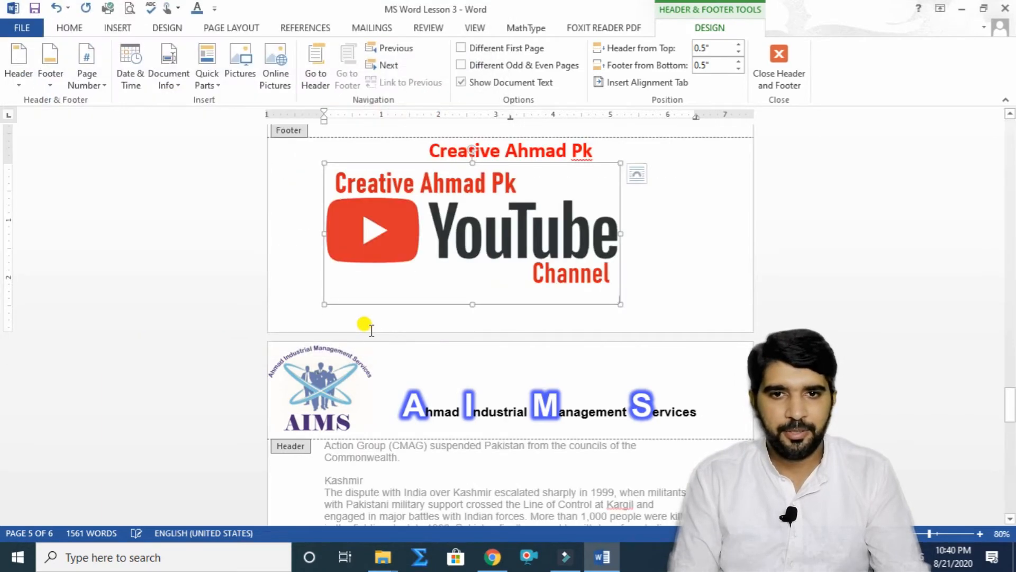
# - Give the footer logo Tight text wrapping and shrink it to about 0.93" by 1.95" at the footer's left edge, beside the title
pyautogui.click(640, 174)
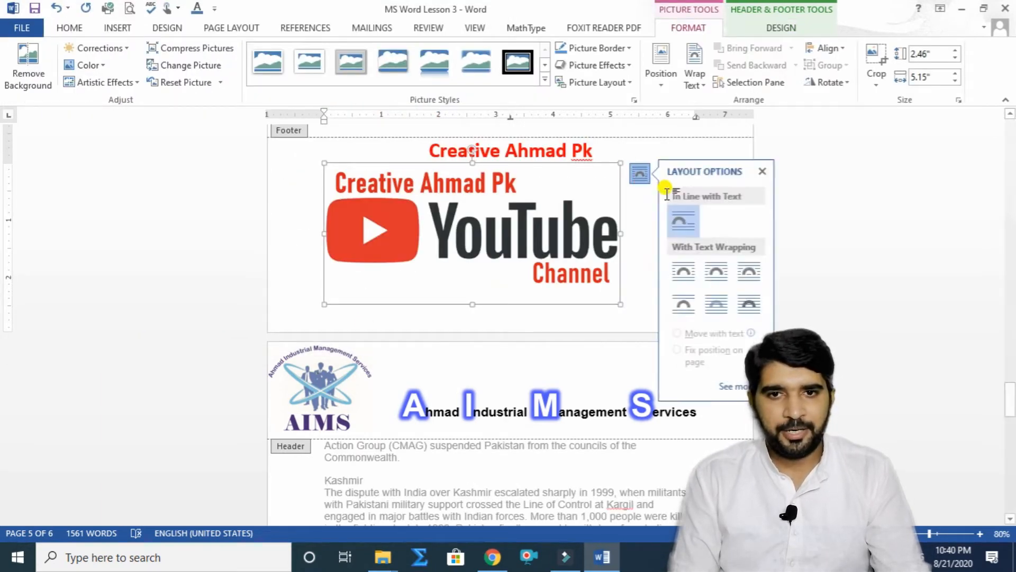
pyautogui.click(716, 273)
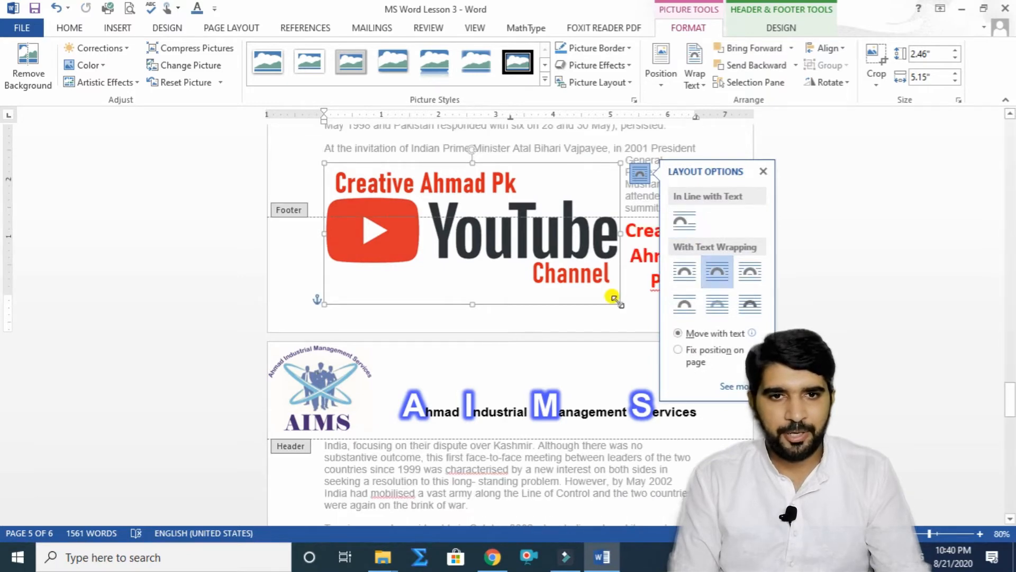
pyautogui.moveTo(614, 299); pyautogui.dragTo(320, 279)
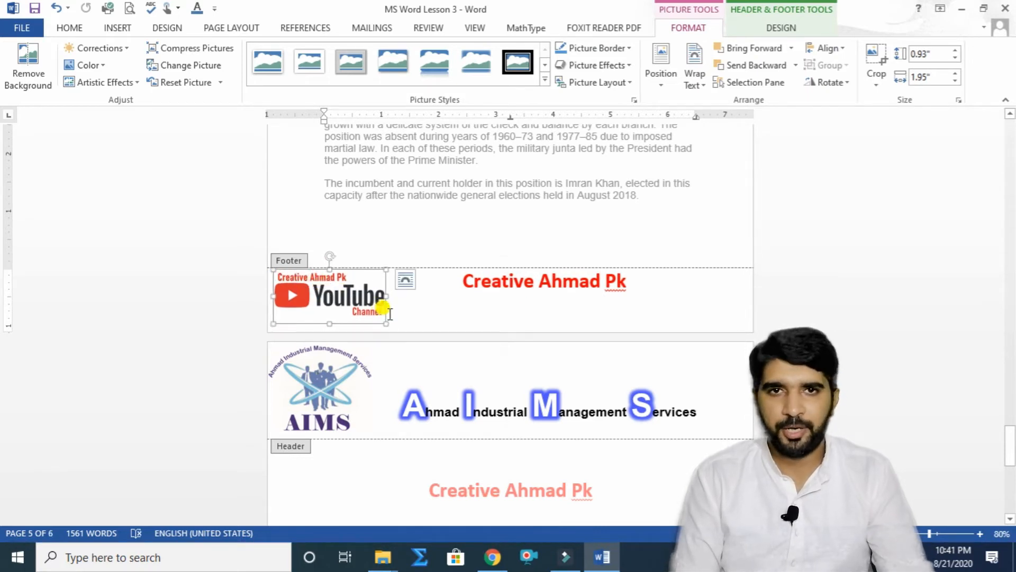
# - Enlarge the footer logo to about 1.01" by 2.12" and return to the document body
pyautogui.click(437, 304)
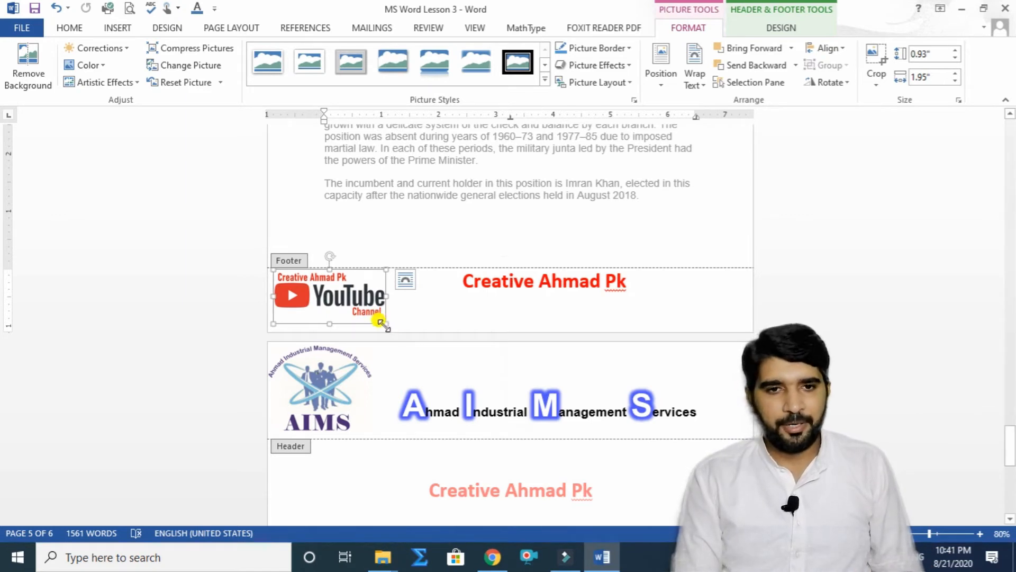
pyautogui.moveTo(380, 321); pyautogui.dragTo(390, 328)
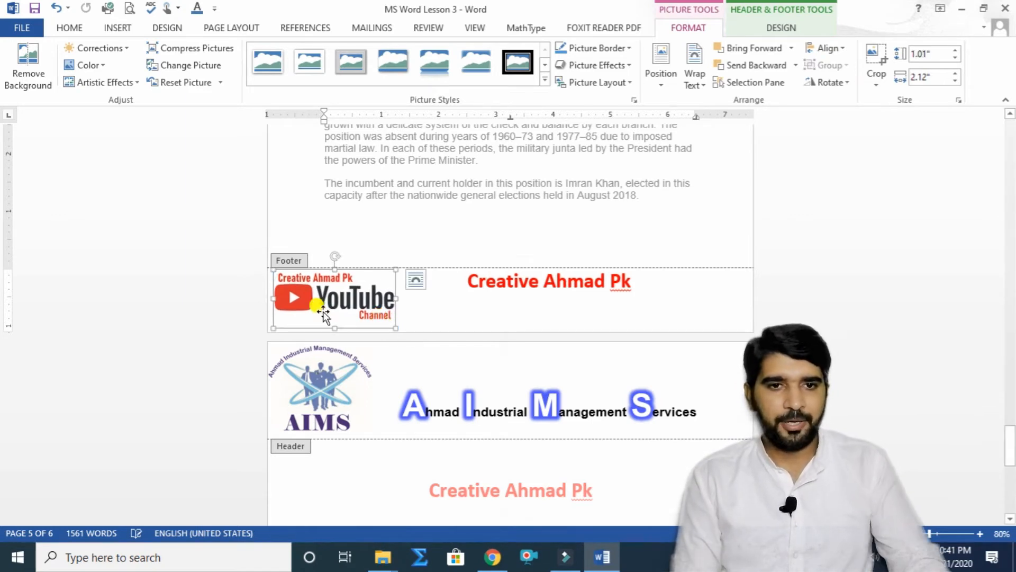
pyautogui.doubleClick(375, 239)
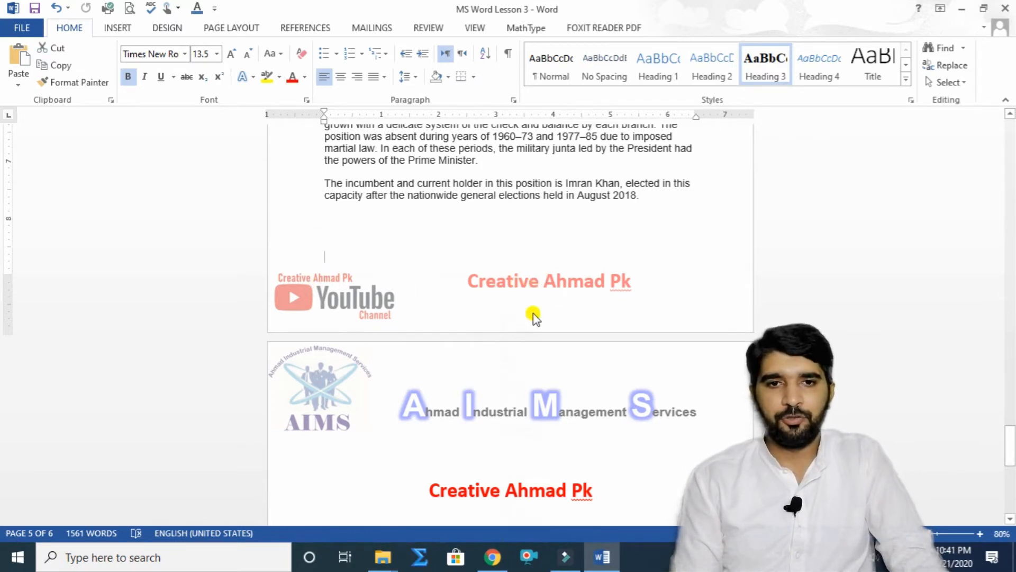
# - Reopen the page 5 footer, select its "Creative Ahmad Pk" title, and return to the document body
pyautogui.doubleClick(557, 287)
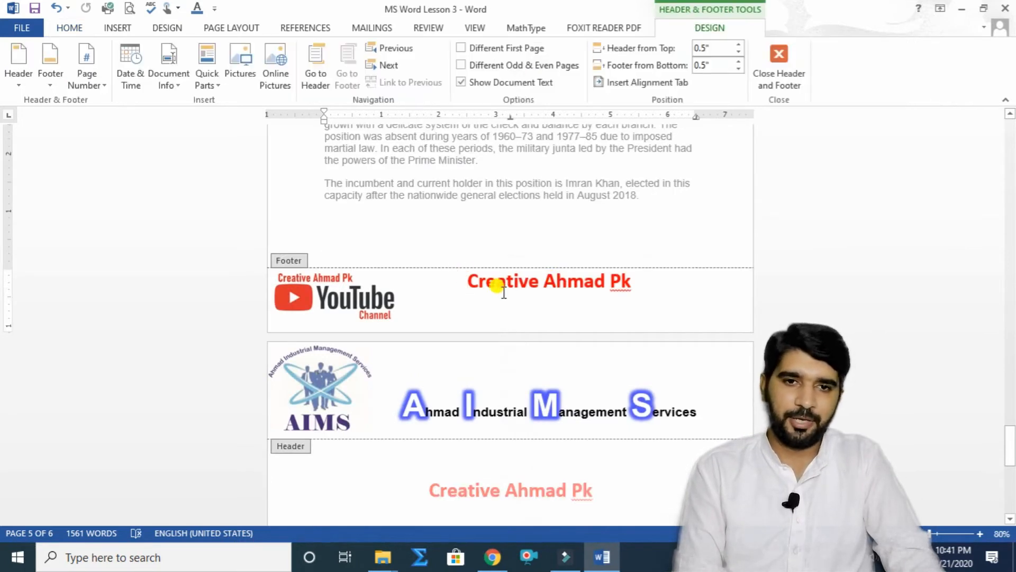
pyautogui.moveTo(468, 281); pyautogui.dragTo(635, 283)
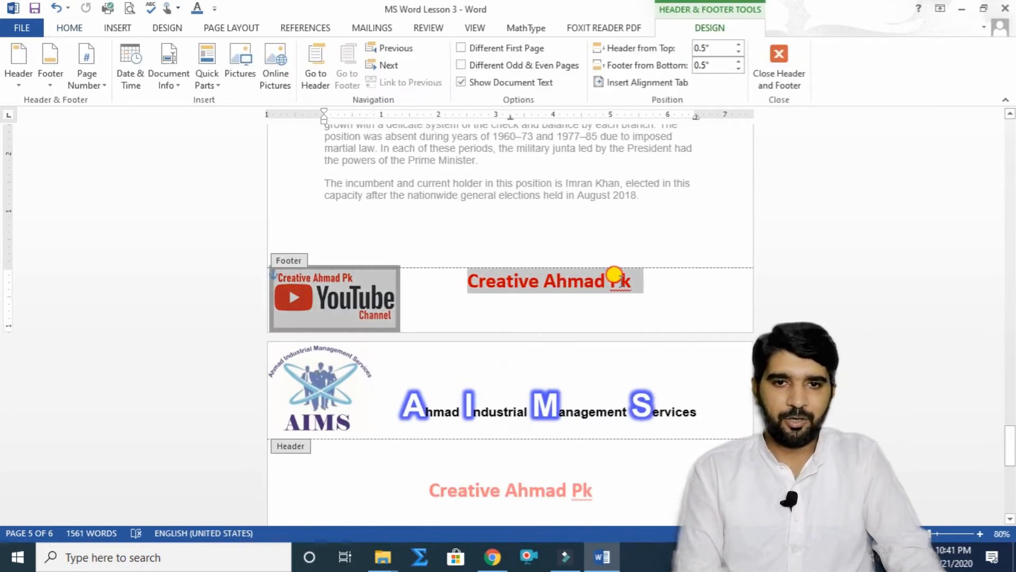
pyautogui.doubleClick(563, 246)
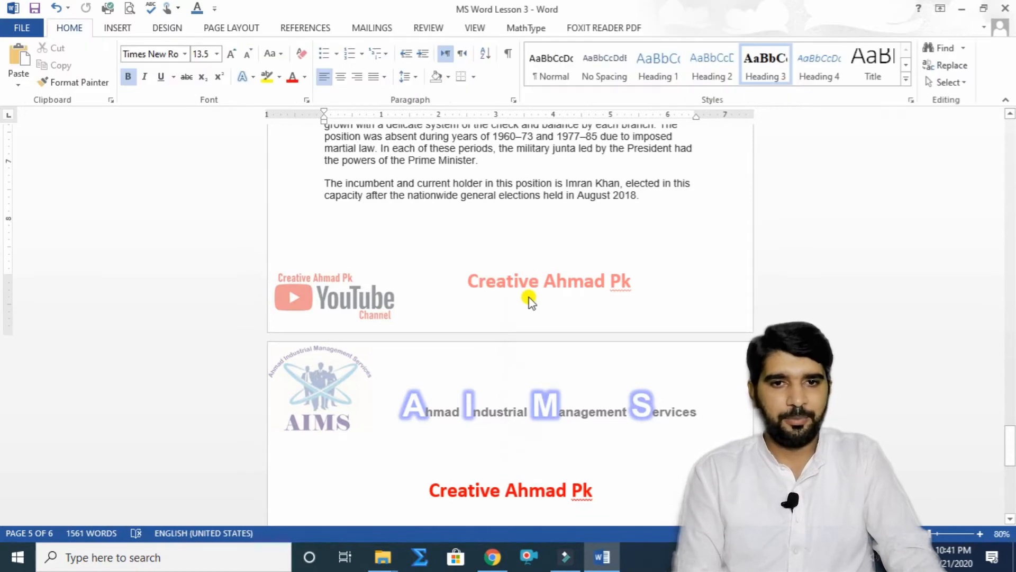
# - Zoom out to 20% and examine the header and footer on every page of the document
pyautogui.scroll(-5, 549, 397)
pyautogui.scroll(12, 549, 396)
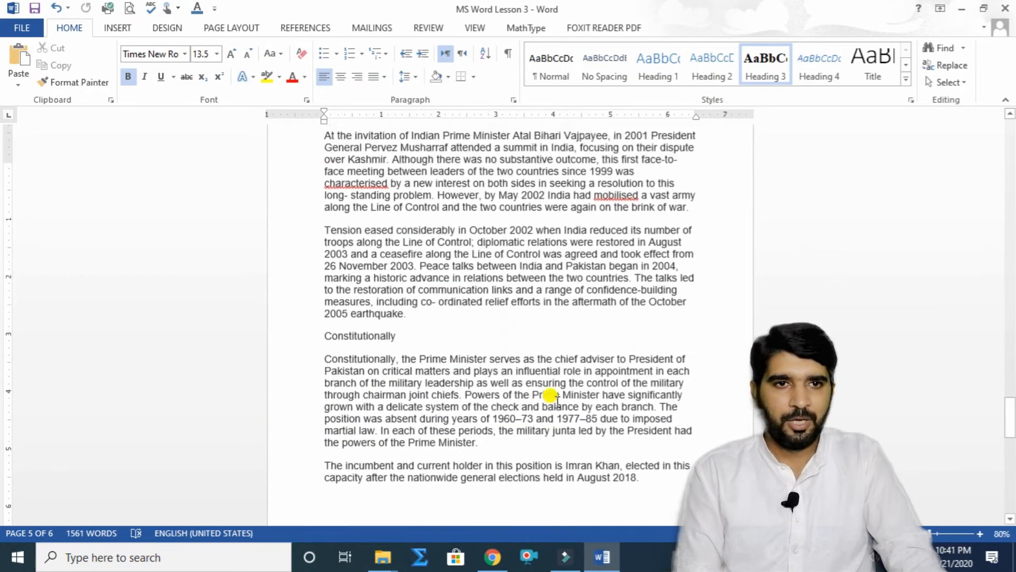
pyautogui.scroll(3, 554, 397)
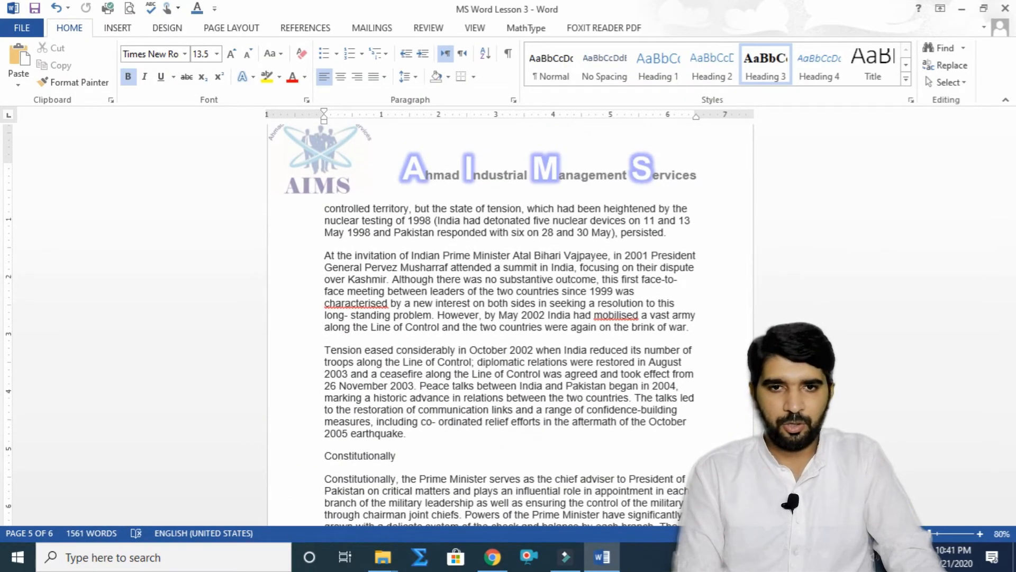
pyautogui.scroll(-5, 510, 317)
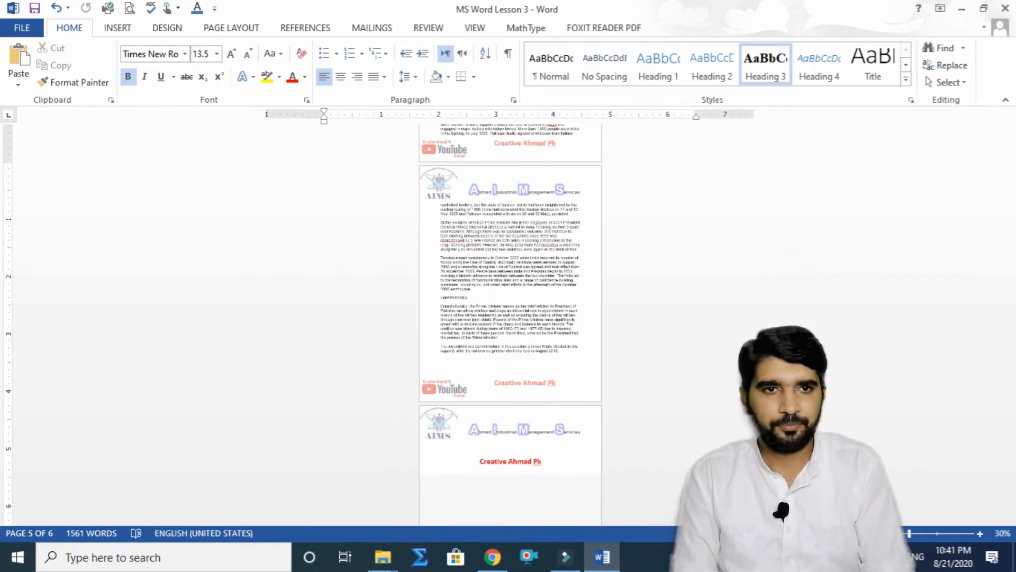
pyautogui.scroll(-1, 511, 318)
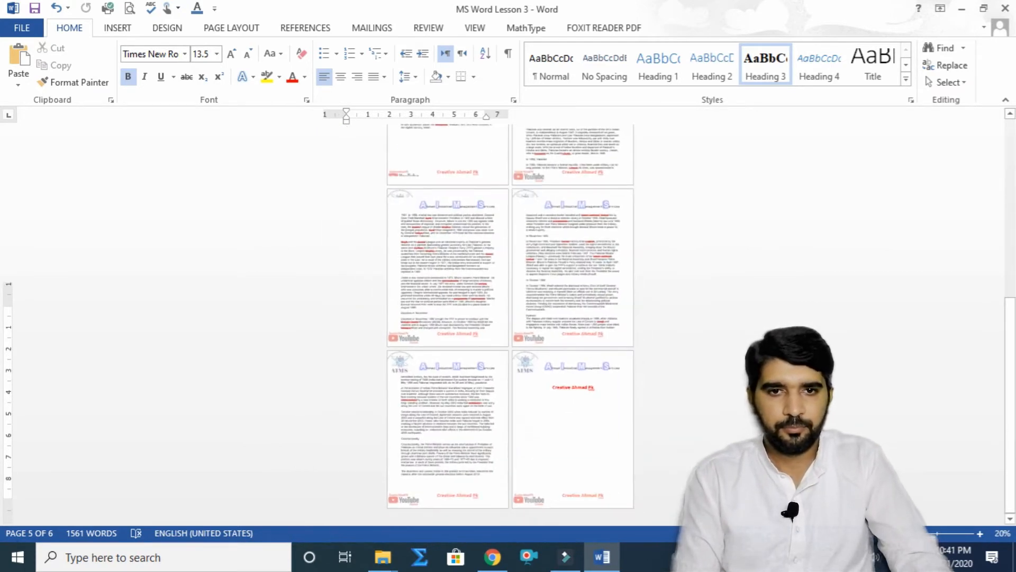
pyautogui.scroll(5, 479, 320)
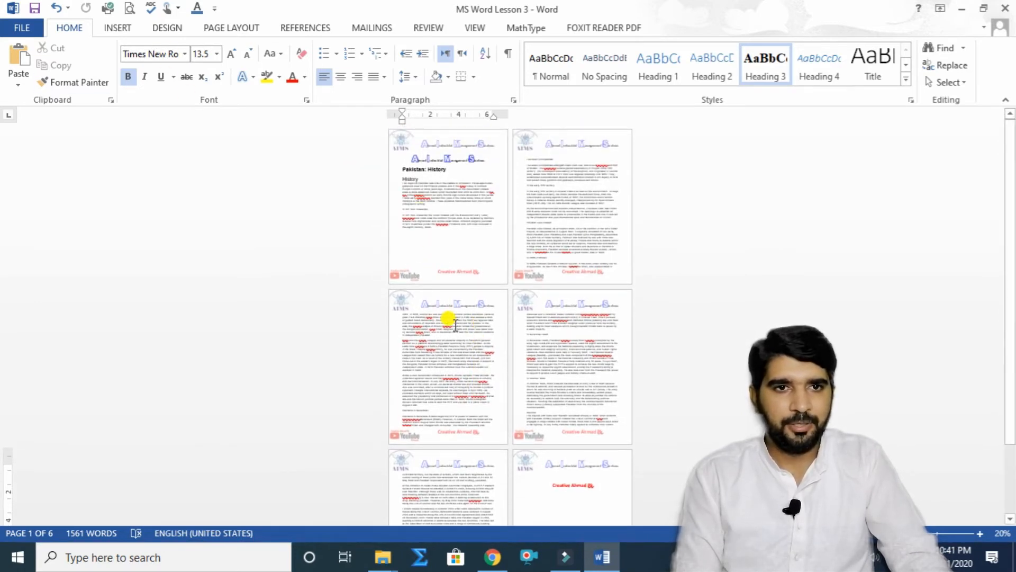
pyautogui.scroll(-3, 455, 325)
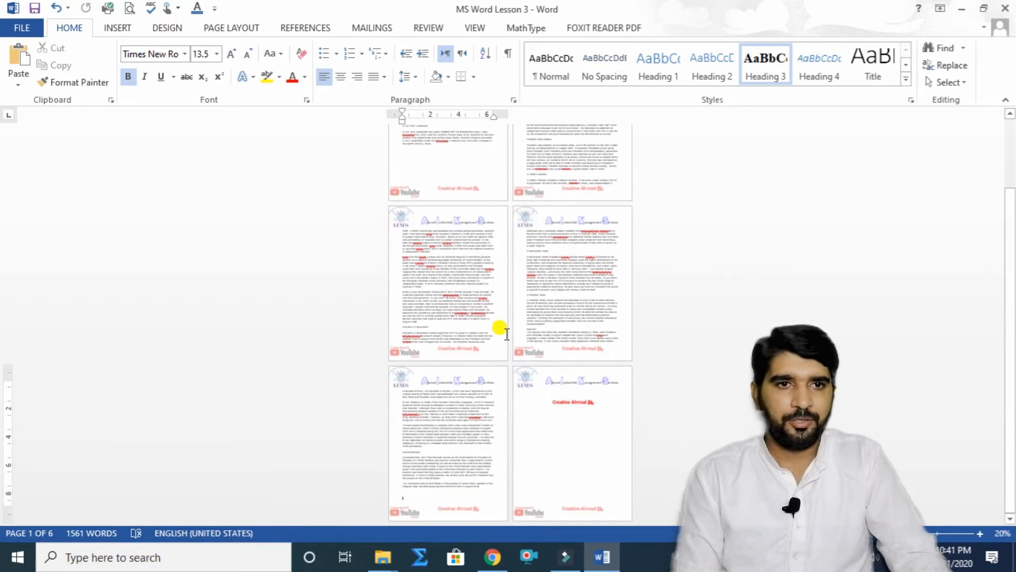
pyautogui.scroll(3, 499, 328)
pyautogui.click(117, 28)
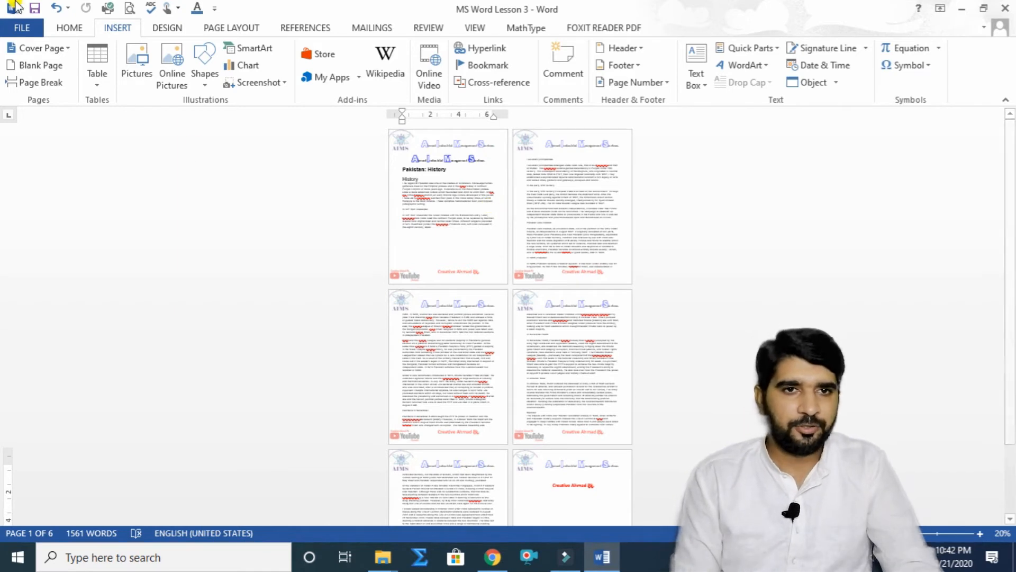
pyautogui.click(167, 27)
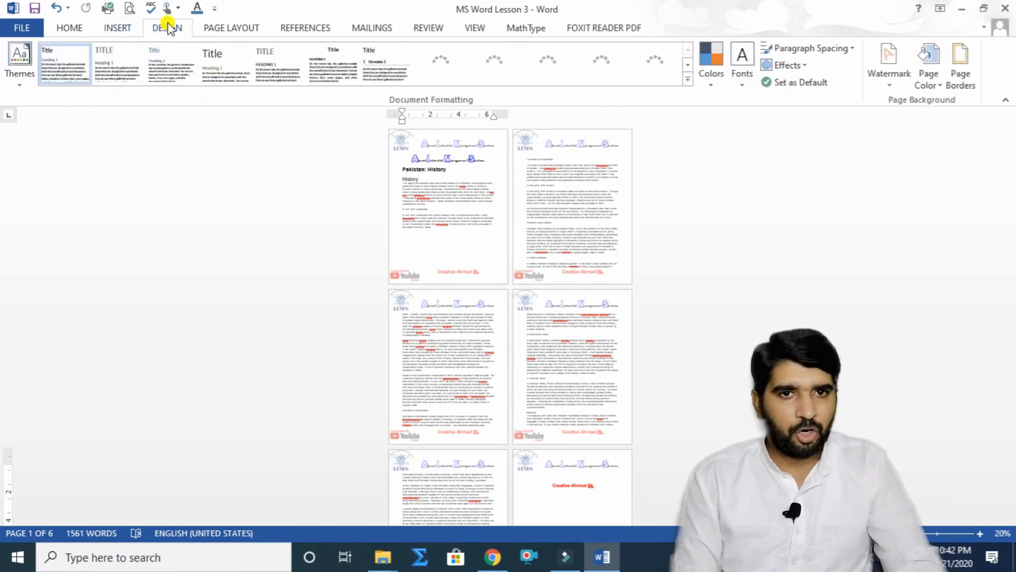
pyautogui.click(235, 32)
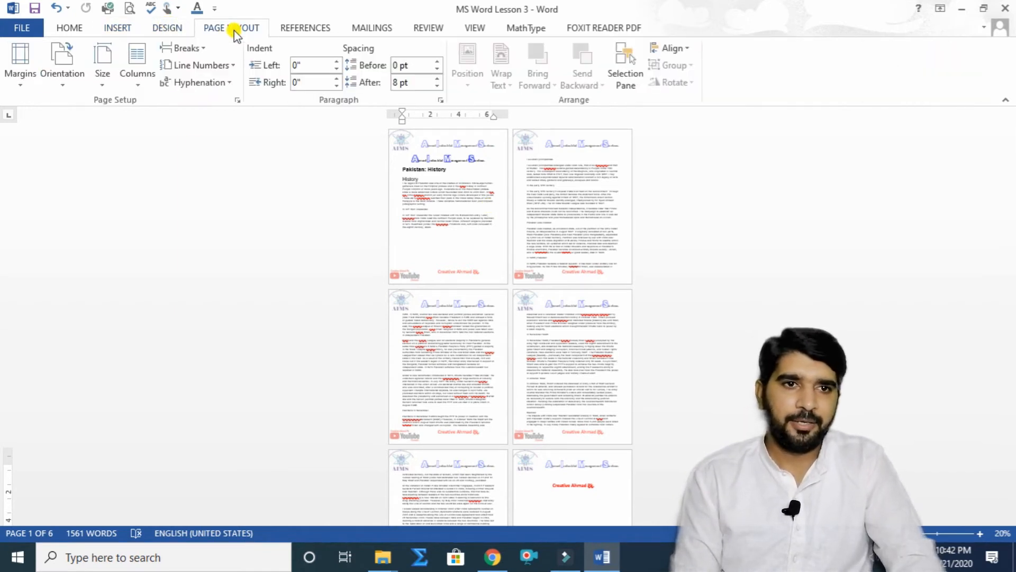
pyautogui.click(303, 30)
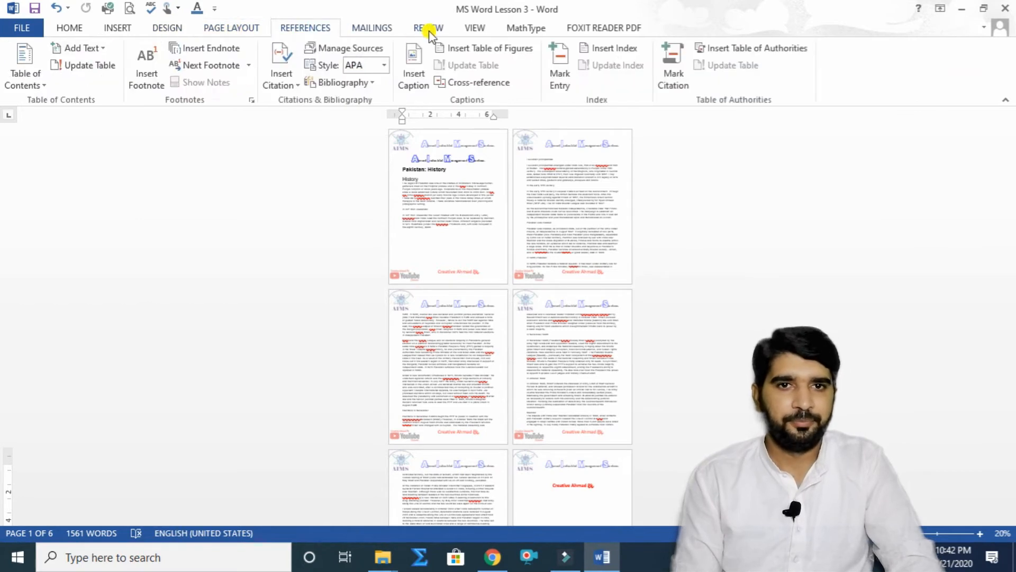
# - Show multiple pages side by side and examine the repeated header and footer across the document
pyautogui.click(475, 32)
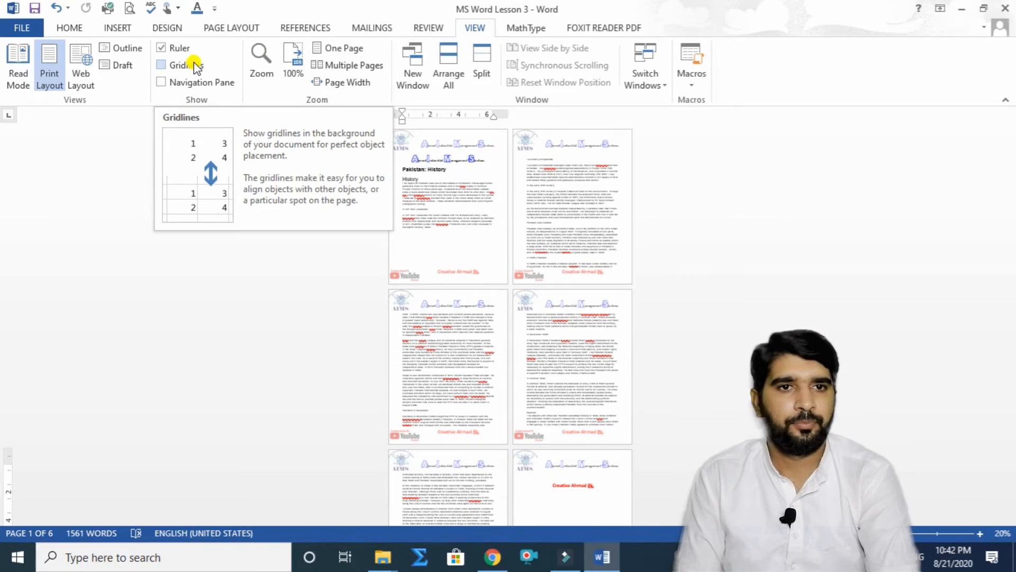
pyautogui.click(369, 65)
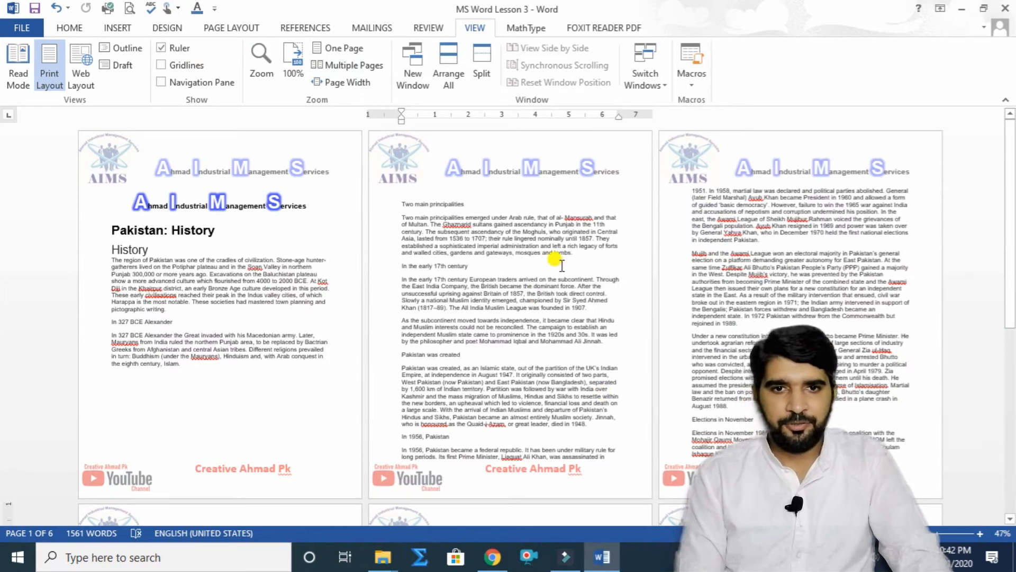
pyautogui.scroll(-5, 561, 317)
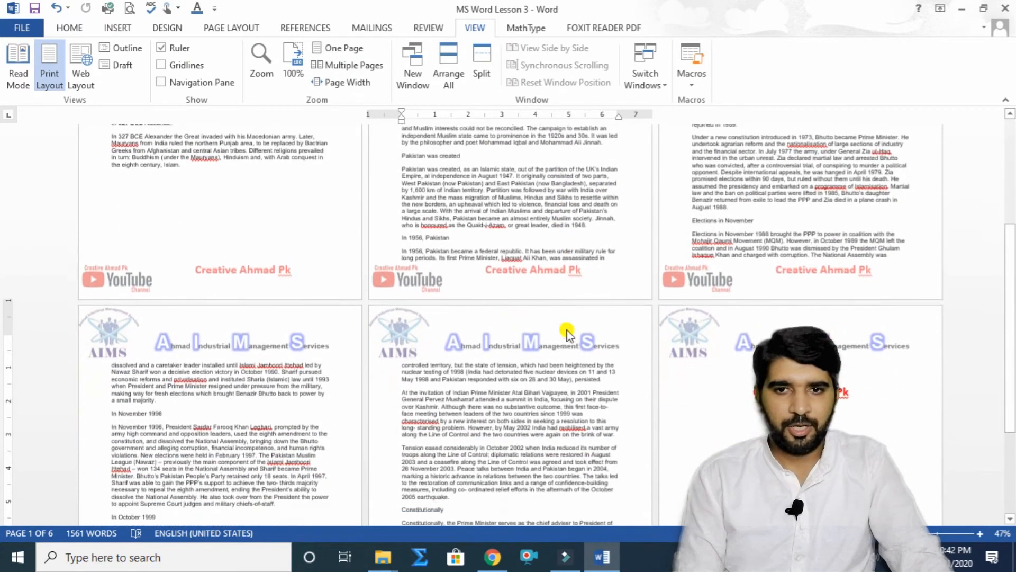
pyautogui.scroll(-4, 566, 334)
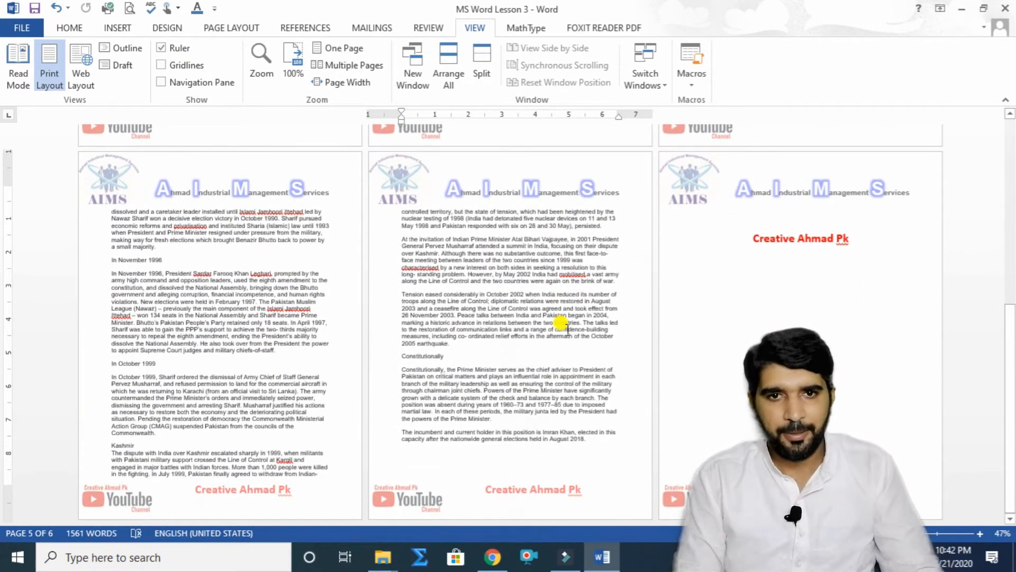
pyautogui.scroll(4, 563, 326)
pyautogui.scroll(4, 564, 326)
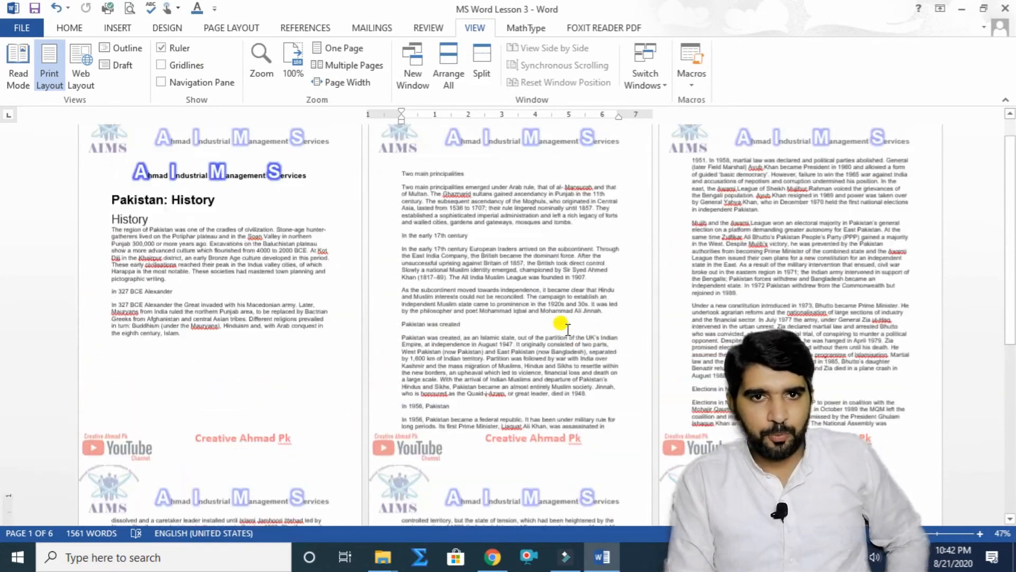
pyautogui.scroll(1, 566, 328)
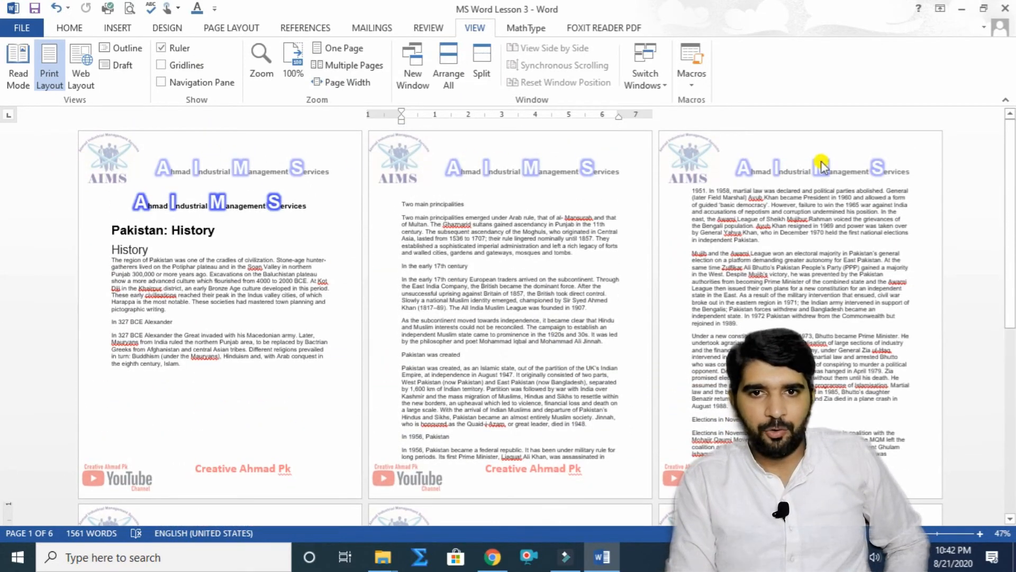
pyautogui.scroll(-2, 815, 161)
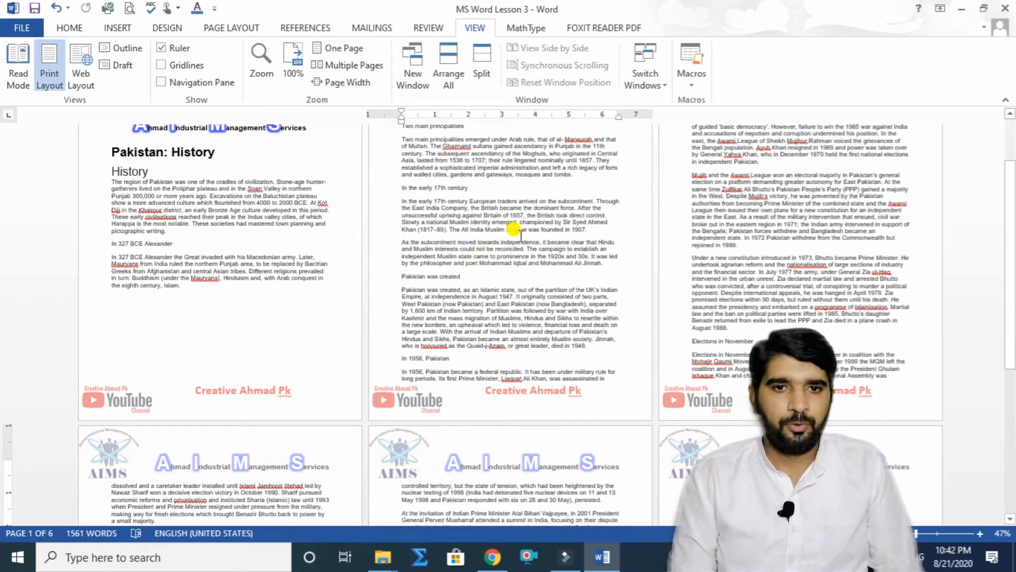
# - Insert page breaks after the page 2 paragraph ending "was founded in 1907" and after the "In 1956, Pakistan" heading
pyautogui.click(593, 232)
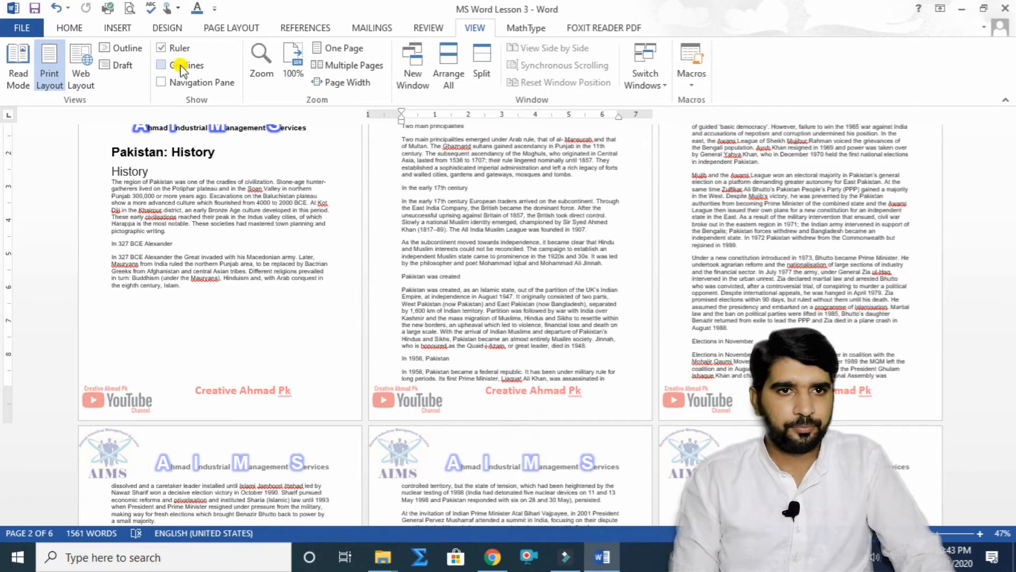
pyautogui.click(110, 28)
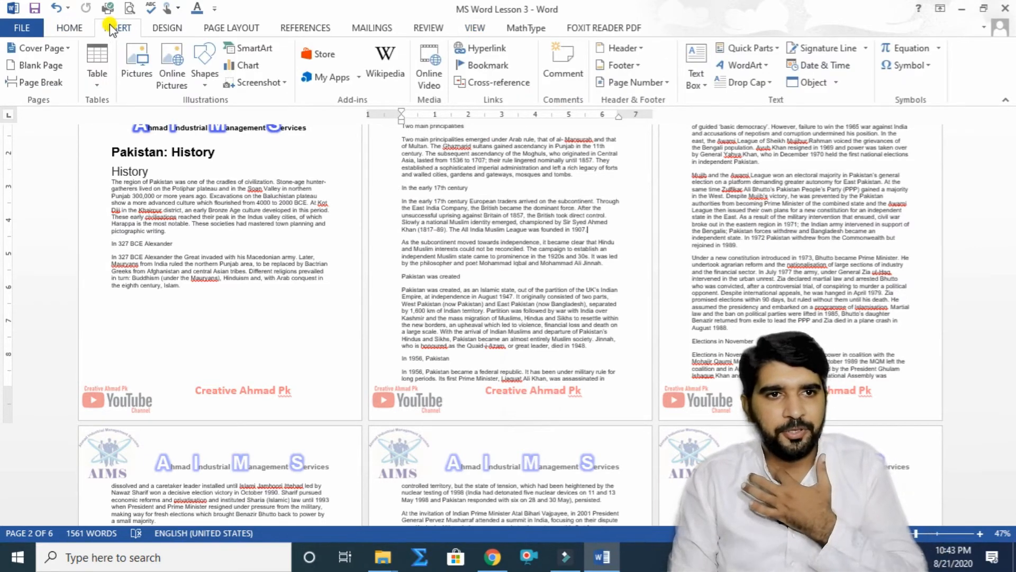
pyautogui.click(43, 82)
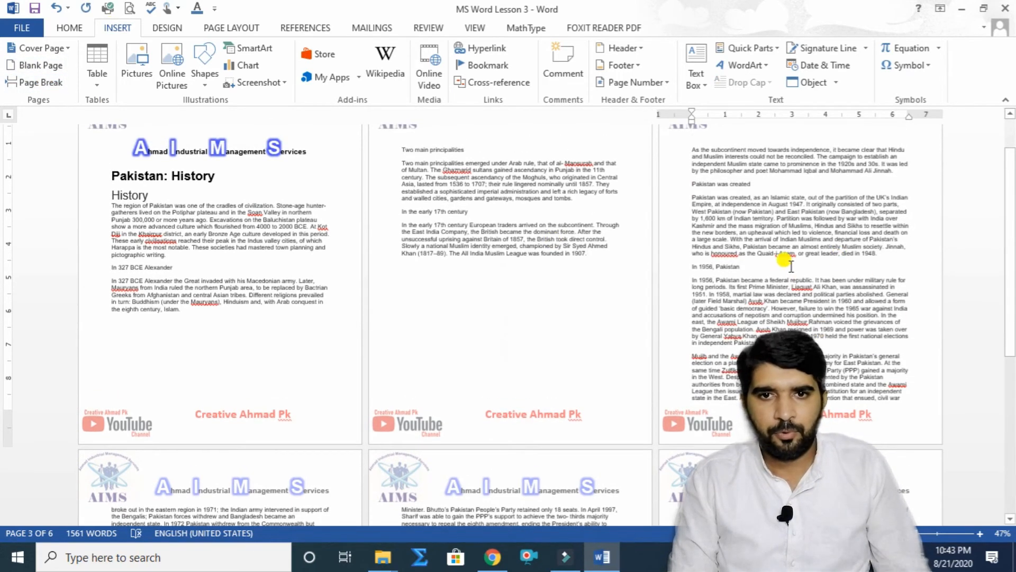
pyautogui.click(43, 82)
# - Insert a blank page after the paragraph ending "in independent Pakistan" and a page break after the one ending "August 1988"
pyautogui.scroll(-1, 754, 294)
pyautogui.scroll(-3, 347, 402)
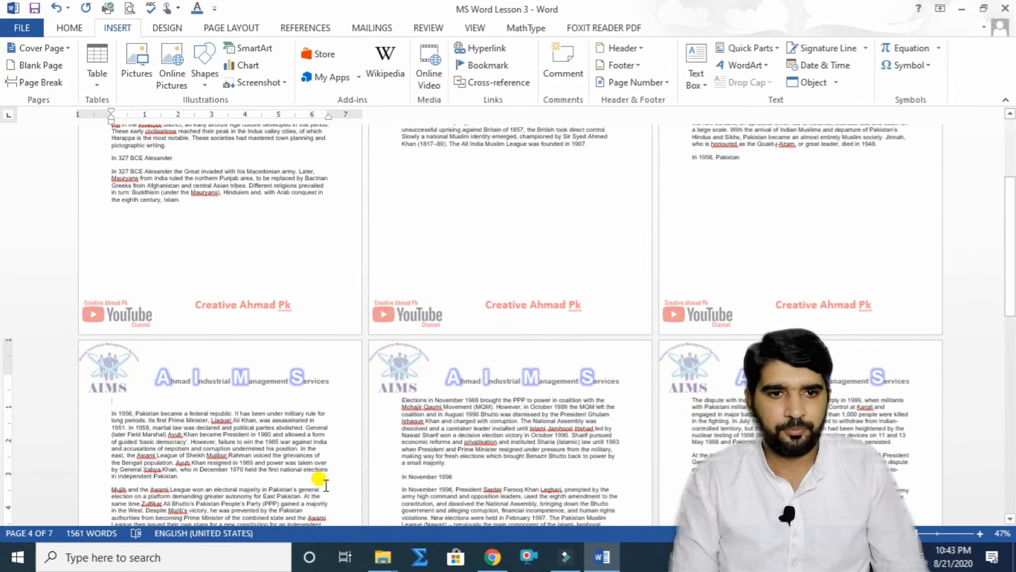
pyautogui.click(30, 67)
pyautogui.scroll(-6, 578, 443)
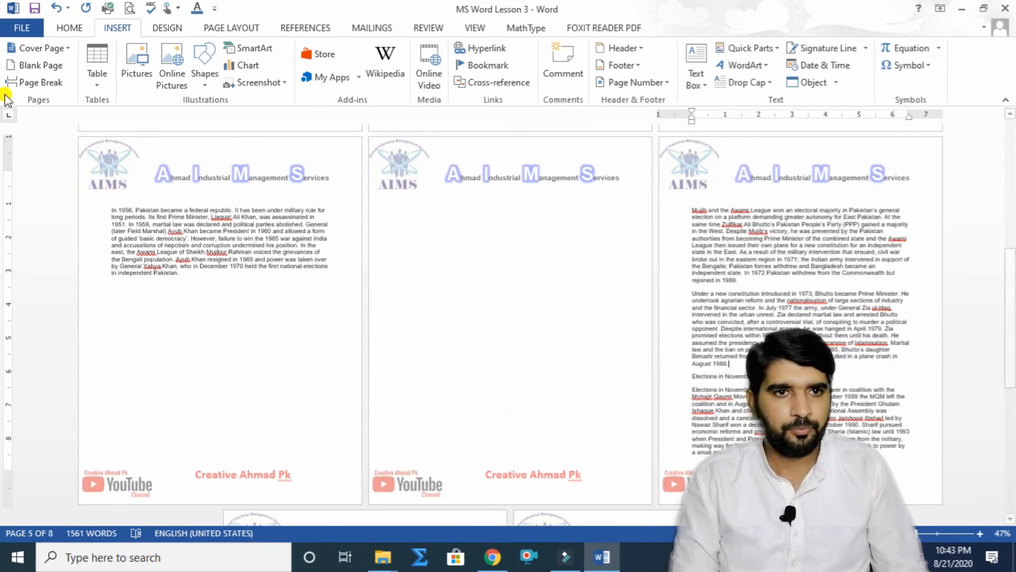
pyautogui.click(21, 83)
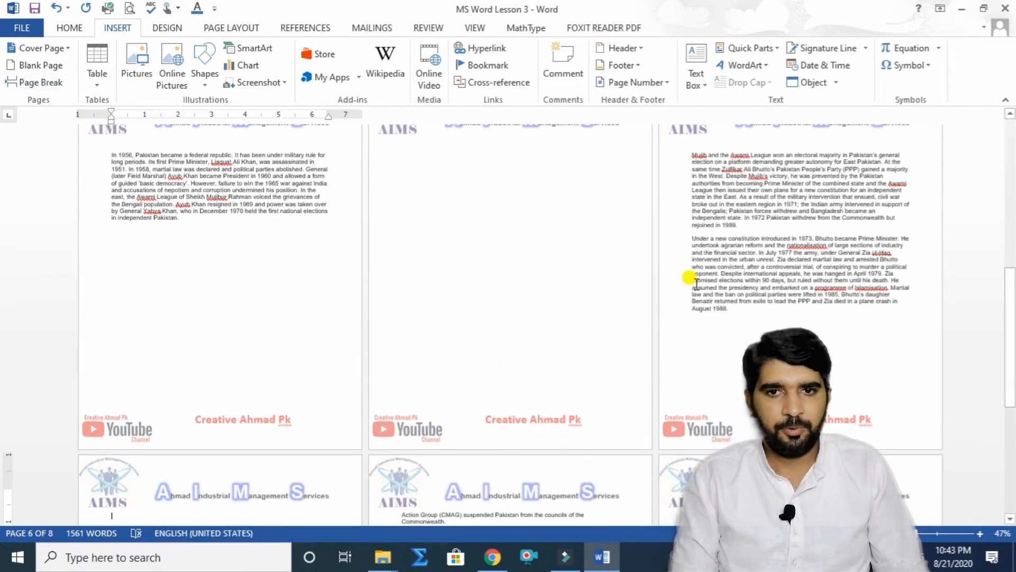
# - Insert page breaks after the paragraph ending "a small majority" and after the "In October 1999" heading
pyautogui.moveTo(746, 226); pyautogui.dragTo(688, 144)
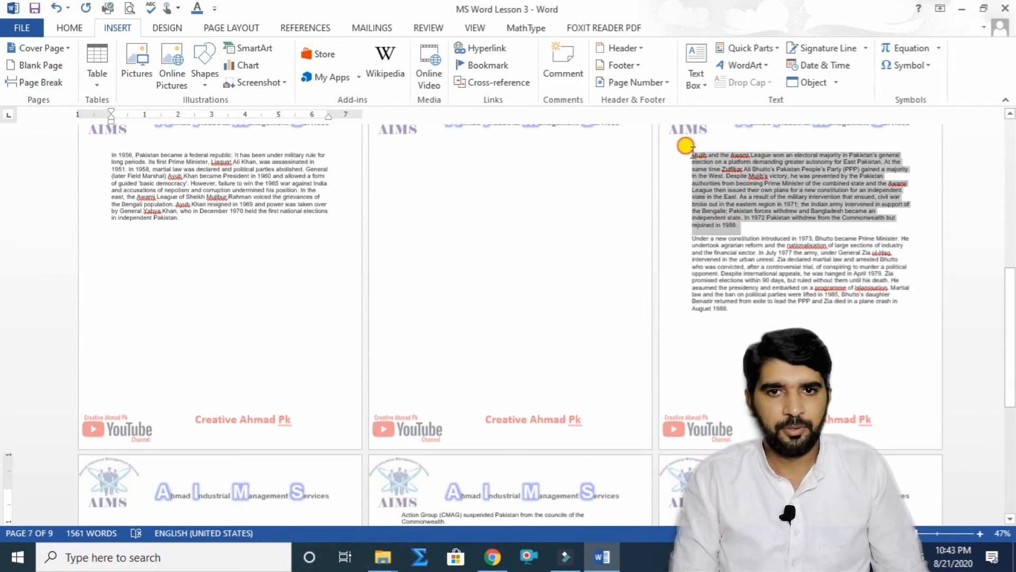
pyautogui.click(722, 346)
pyautogui.scroll(-5, 719, 351)
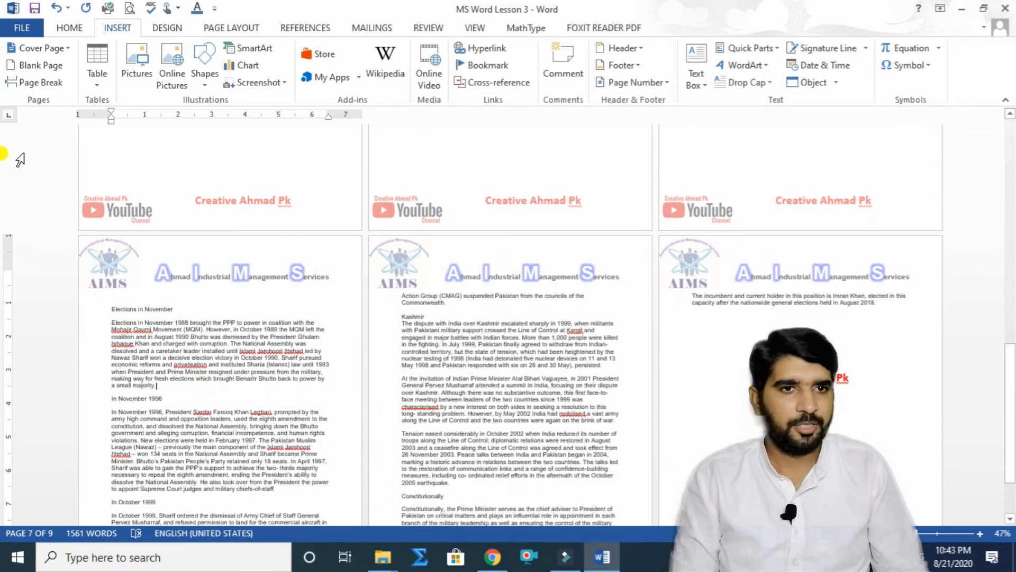
pyautogui.click(41, 82)
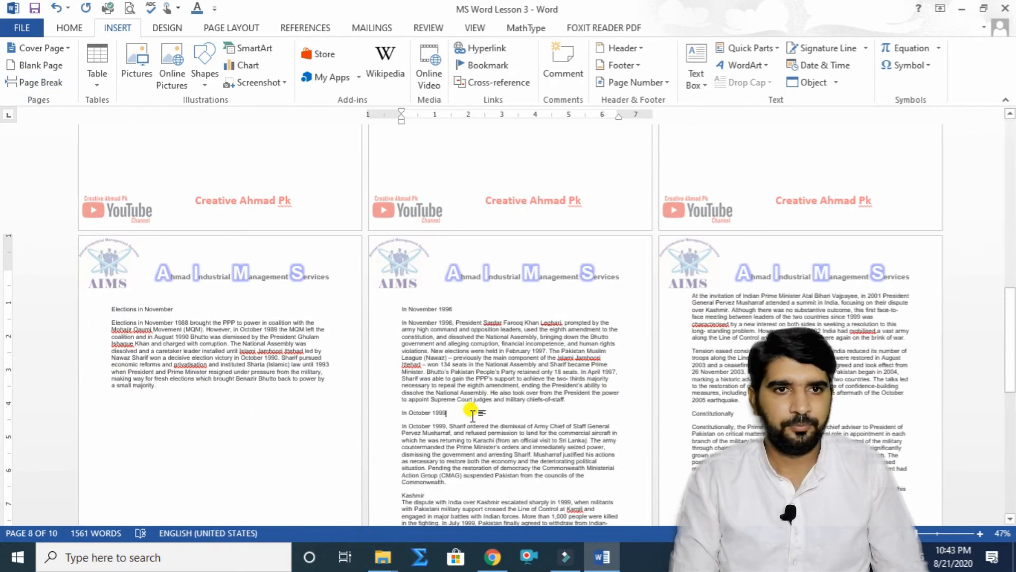
pyautogui.click(38, 74)
# - Insert a page break after the Kashmir paragraph ending "28 and 30 May), persisted"
pyautogui.scroll(-5, 642, 324)
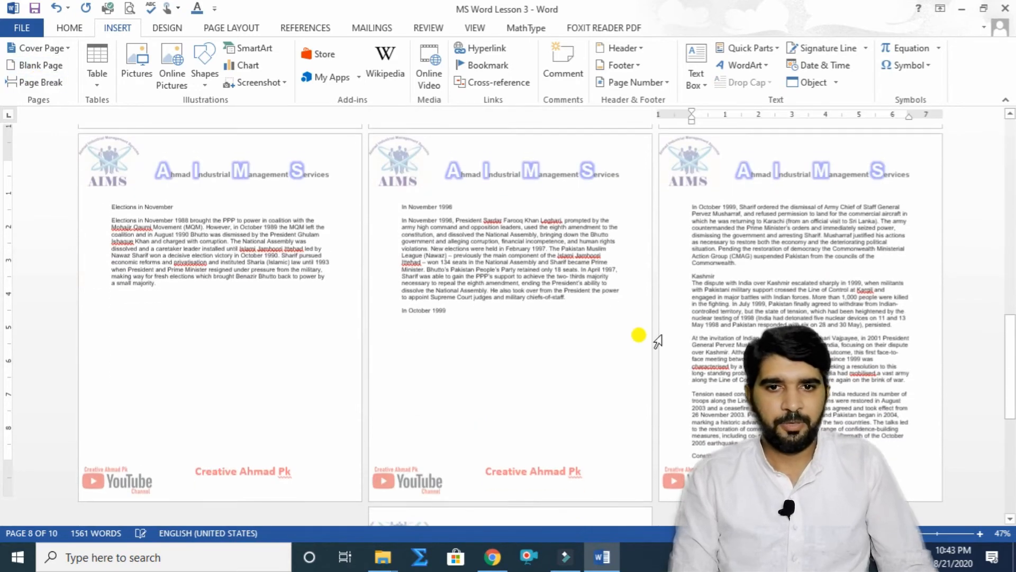
pyautogui.scroll(3, 842, 227)
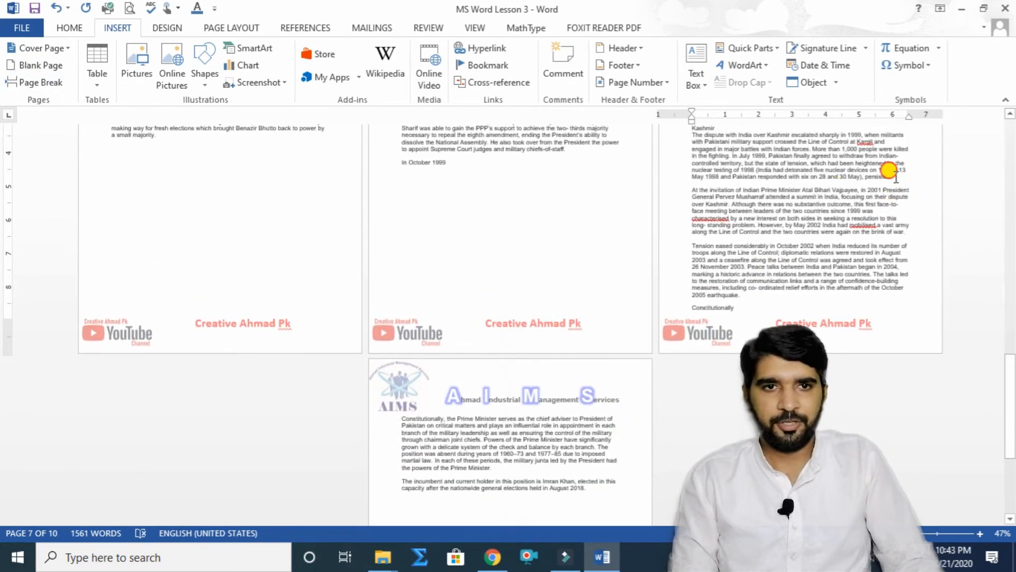
pyautogui.click(30, 74)
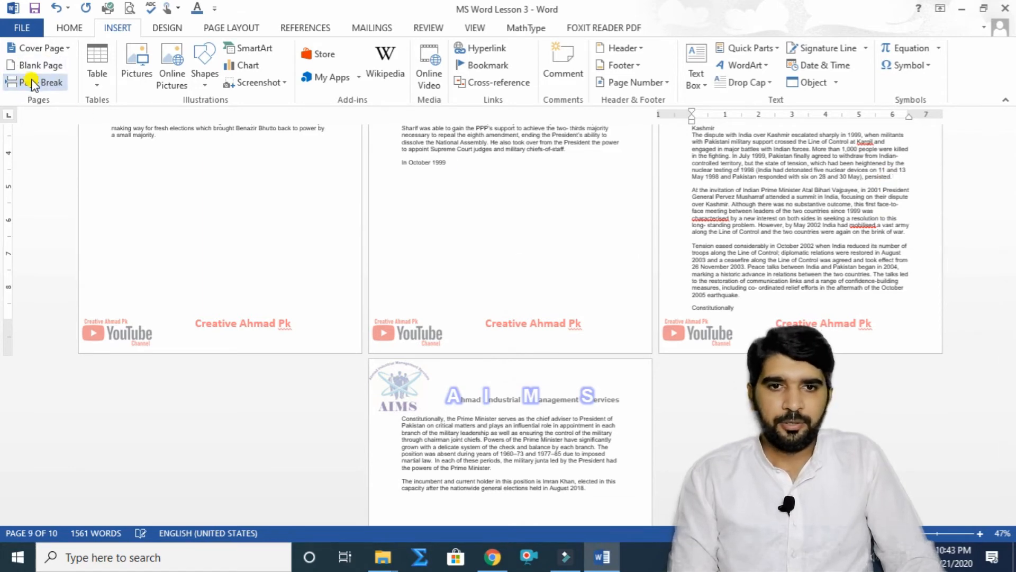
# - Insert a page break after the page 9 paragraph ending "from the councils of the Commonwealth"
pyautogui.scroll(15, 642, 365)
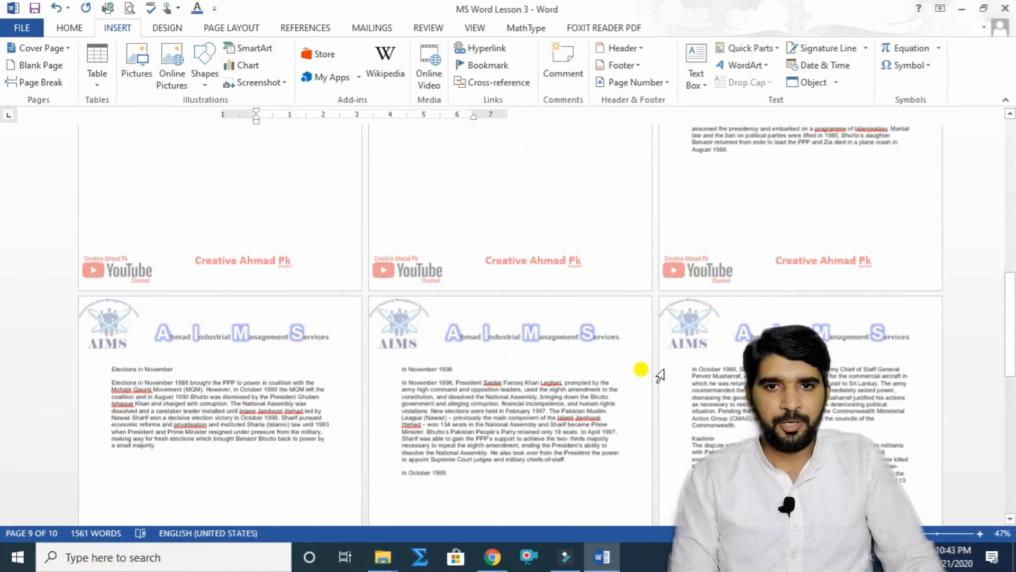
pyautogui.scroll(20, 660, 375)
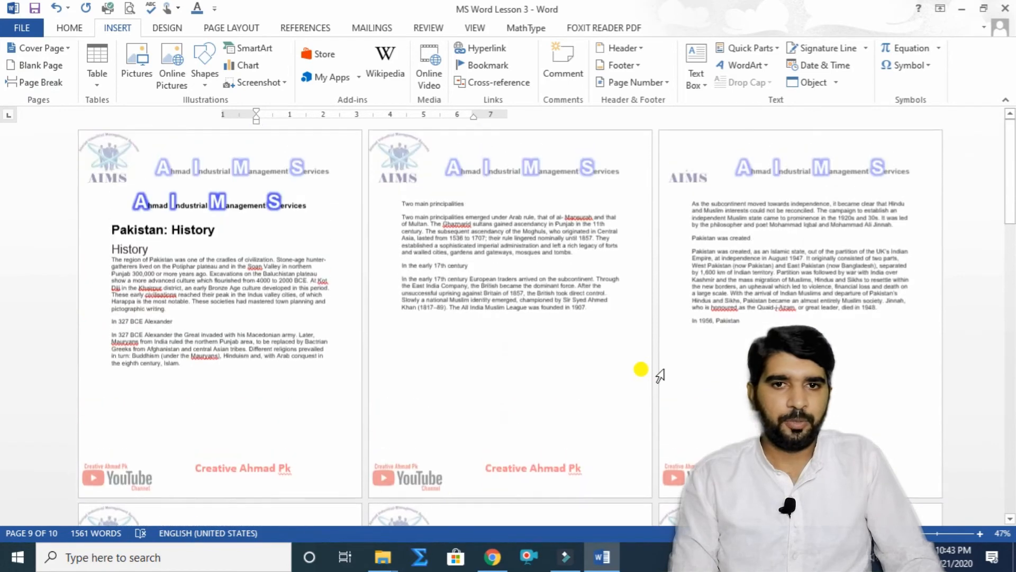
pyautogui.scroll(-5, 660, 375)
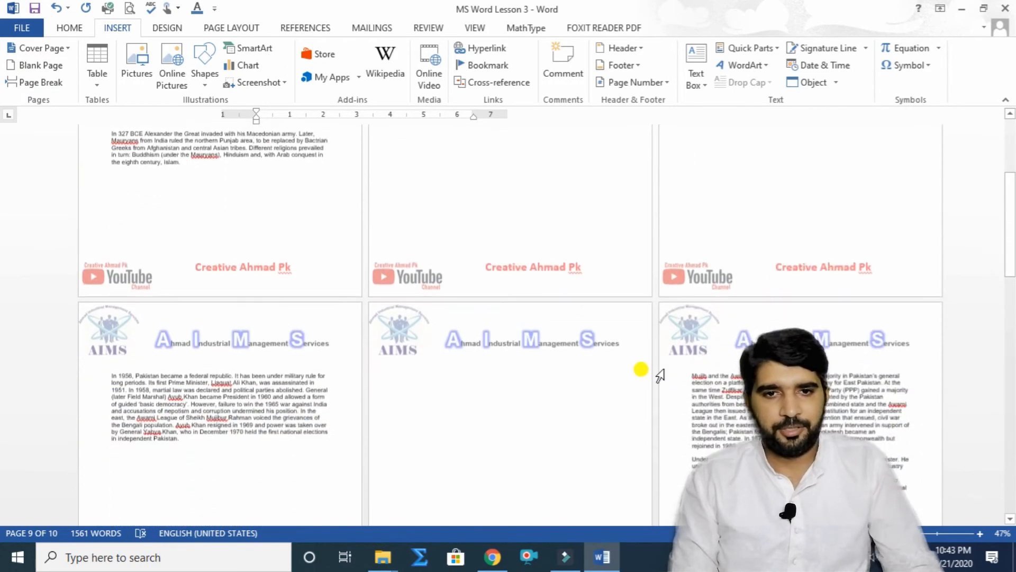
pyautogui.scroll(-10, 660, 374)
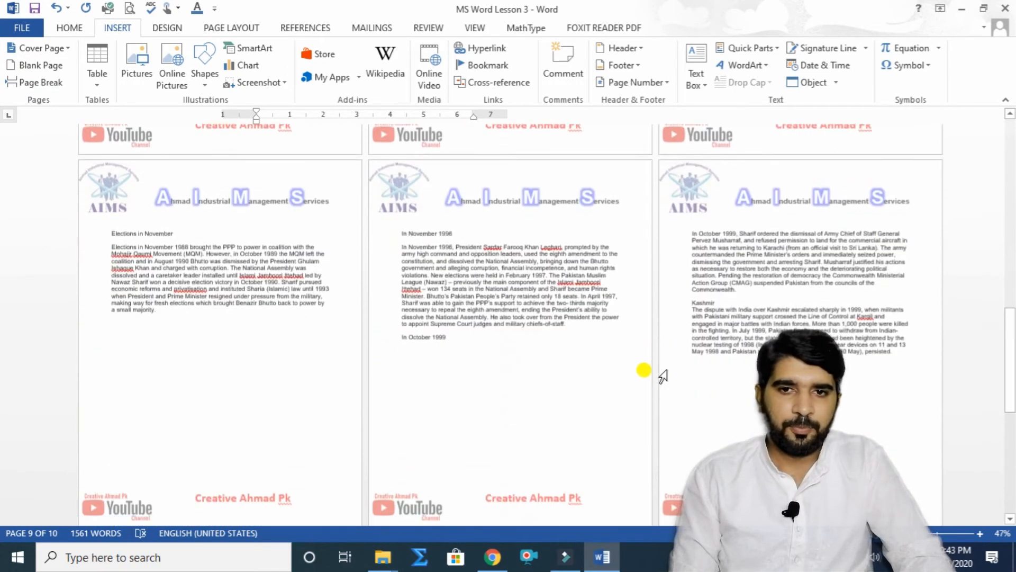
pyautogui.click(741, 286)
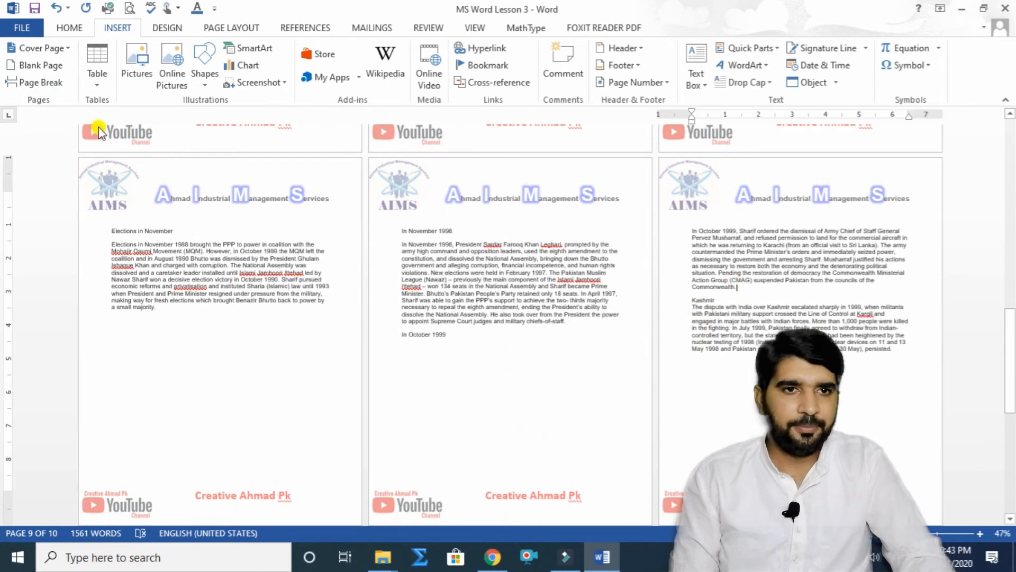
pyautogui.click(24, 84)
# - Add page numbers at the top of every page using the Plain Number 1 style
pyautogui.scroll(10, 557, 300)
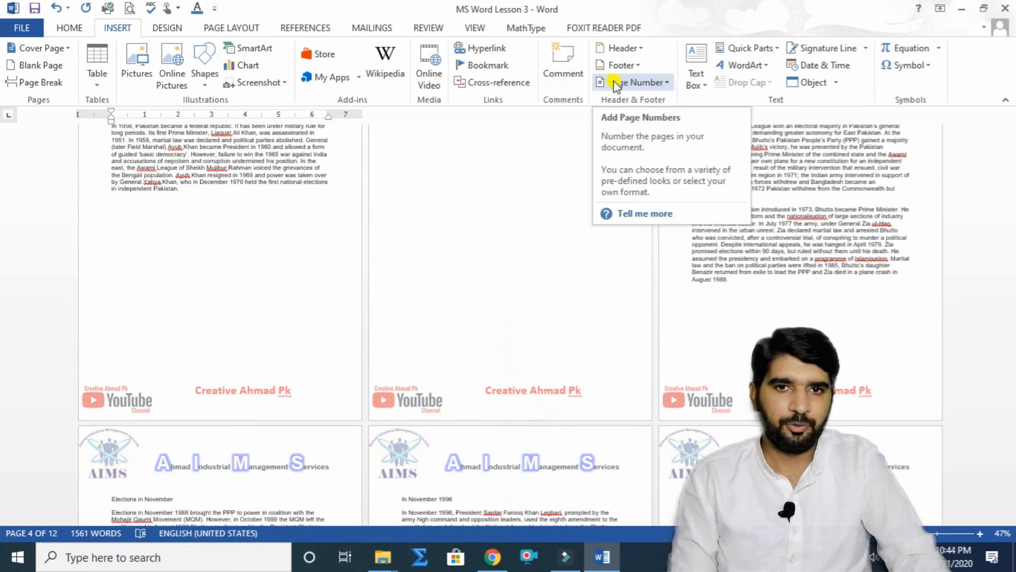
pyautogui.click(669, 88)
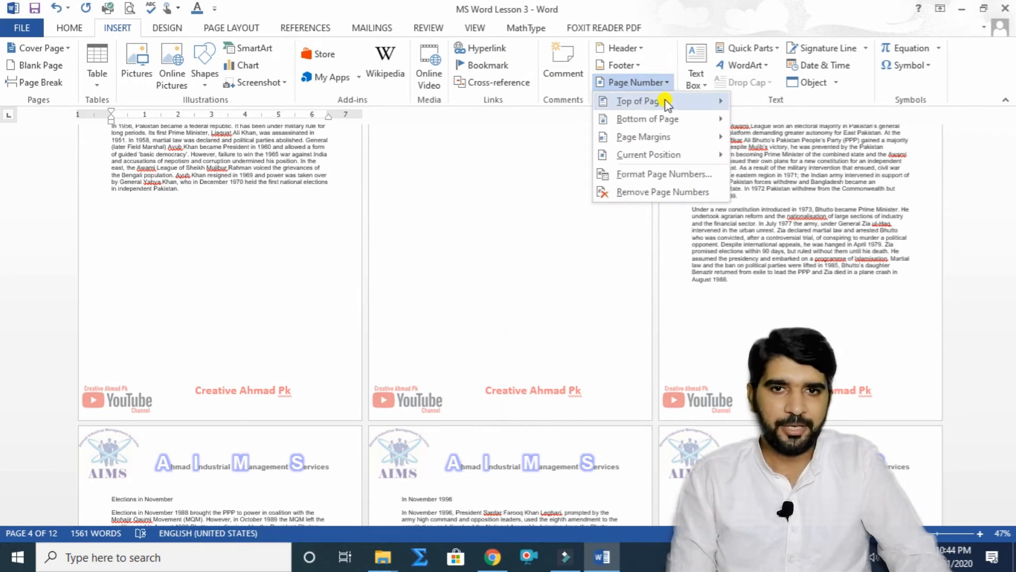
pyautogui.moveTo(665, 104)
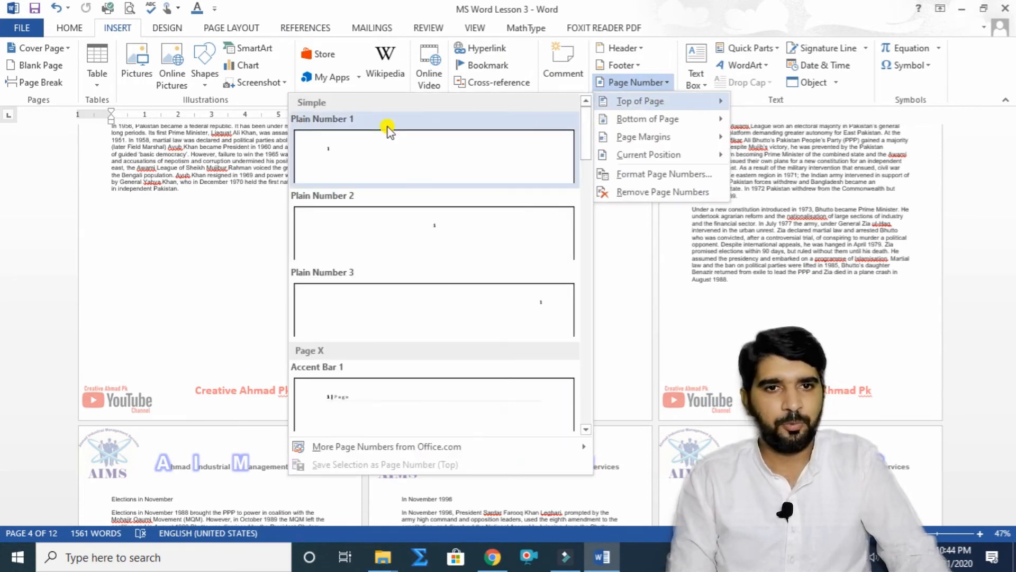
pyautogui.click(348, 149)
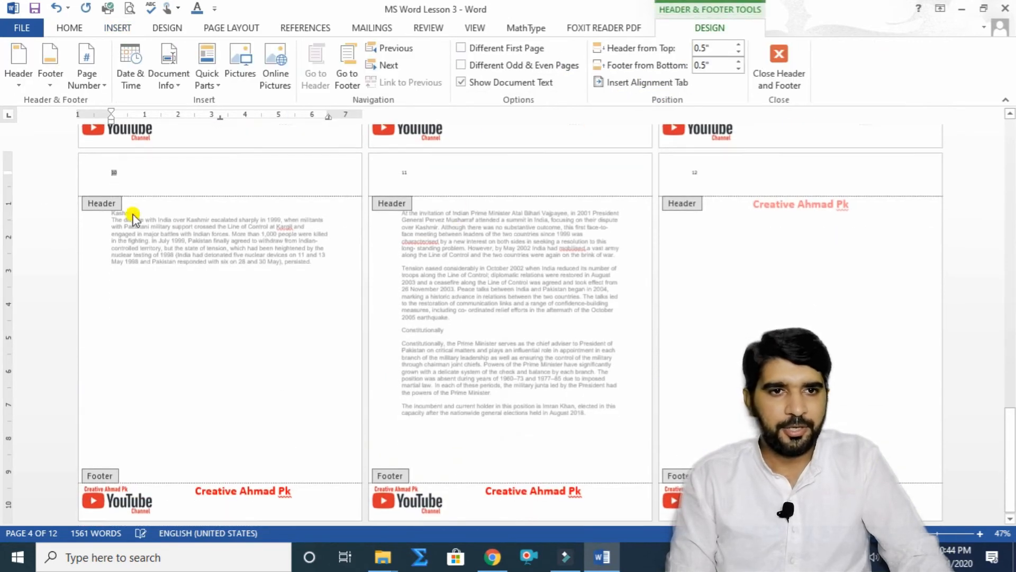
# - Enlarge the page number in the header to 72 pt
pyautogui.click(117, 172)
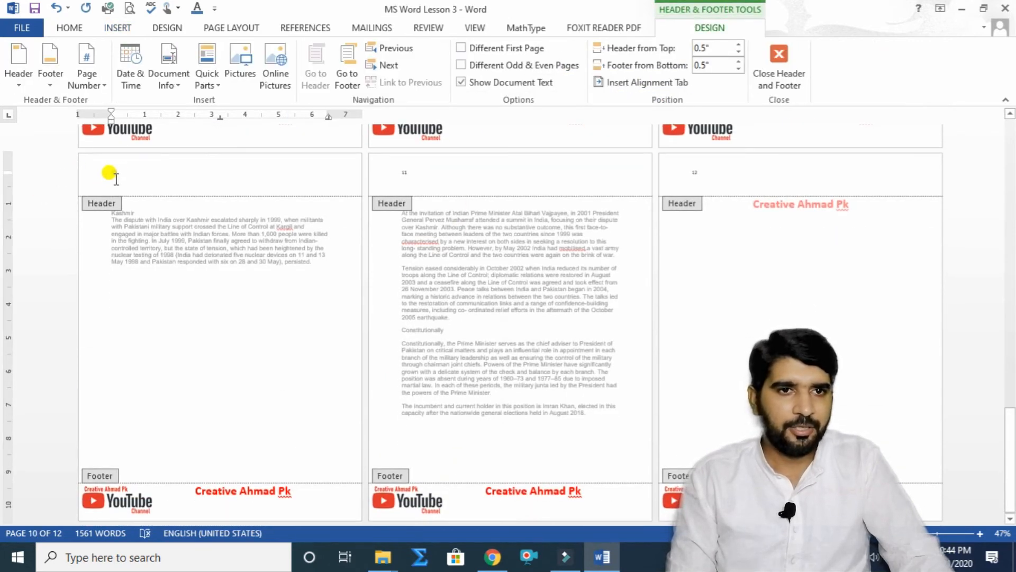
pyautogui.click(69, 29)
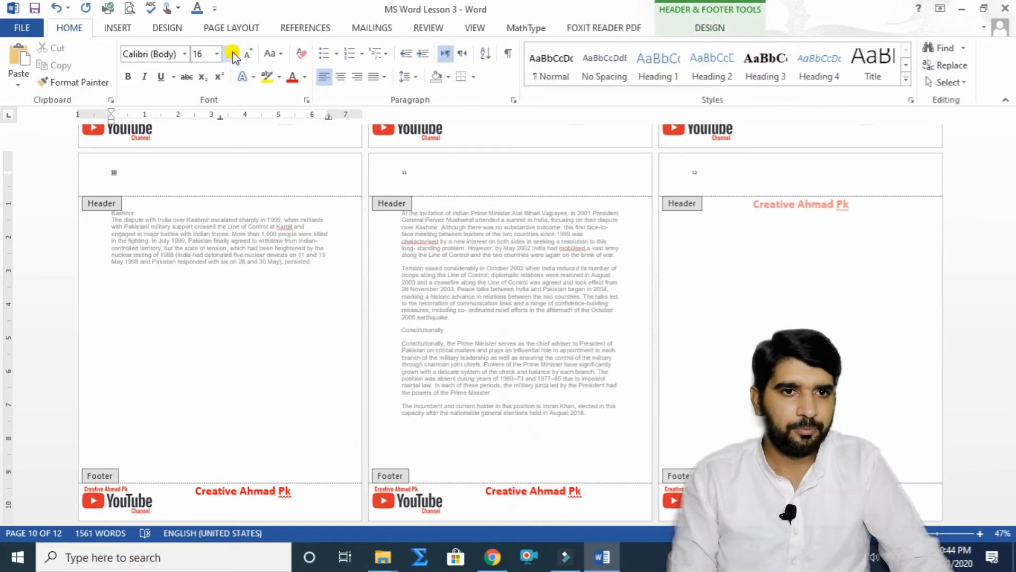
pyautogui.click(120, 165)
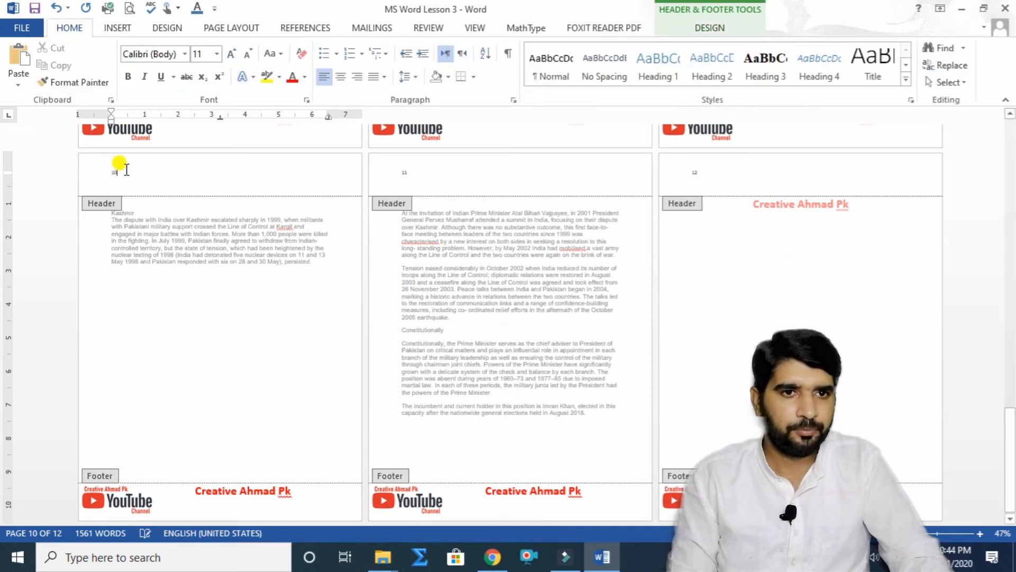
pyautogui.click(233, 53)
pyautogui.click(233, 53)
pyautogui.click(234, 52)
pyautogui.click(233, 53)
pyautogui.click(234, 53)
pyautogui.click(233, 53)
pyautogui.click(234, 53)
pyautogui.click(233, 53)
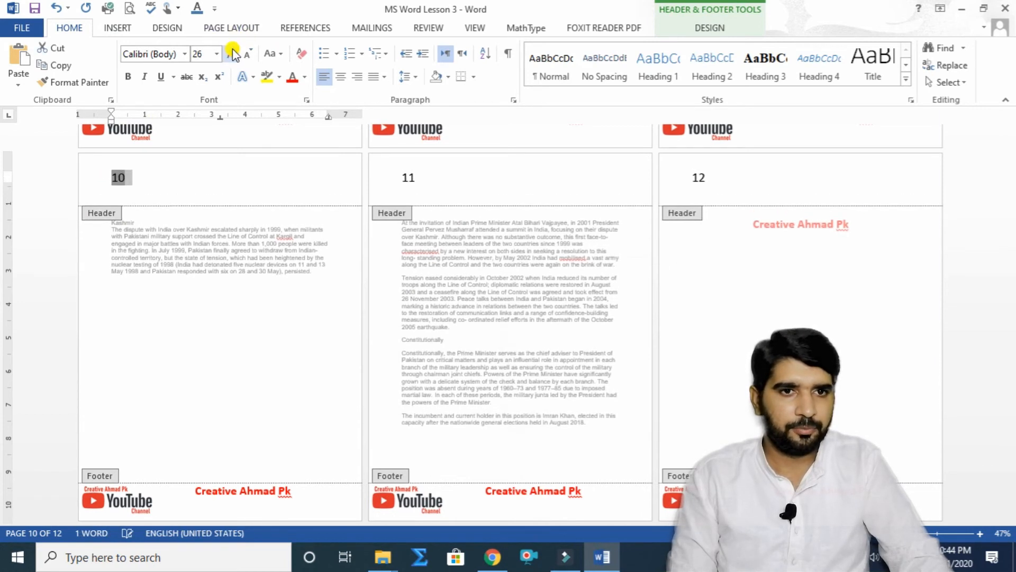
pyautogui.click(233, 53)
pyautogui.click(234, 53)
pyautogui.click(233, 53)
pyautogui.click(233, 53)
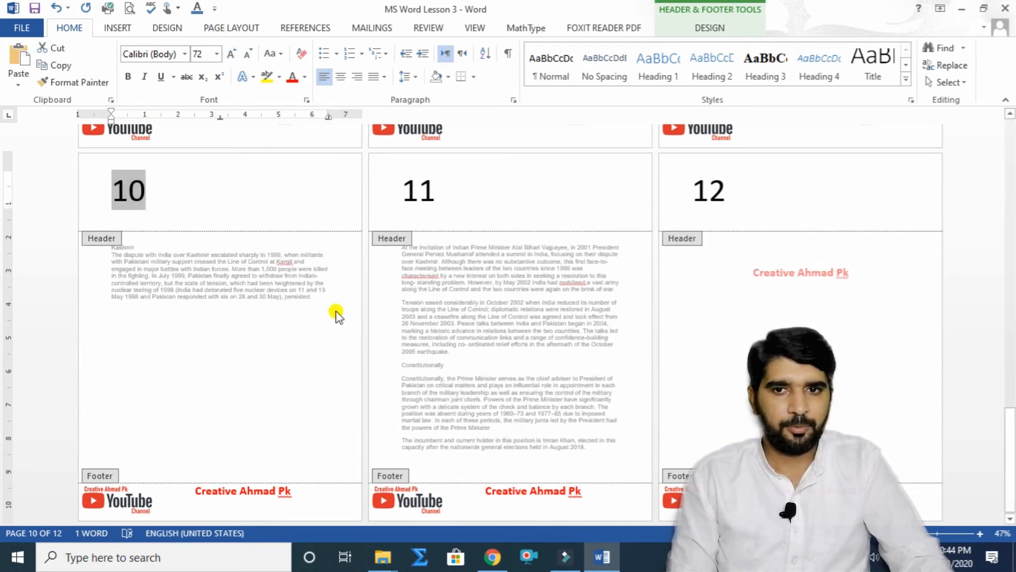
# - Reduce the font size of the header page number to 16 pt
pyautogui.scroll(12, 336, 313)
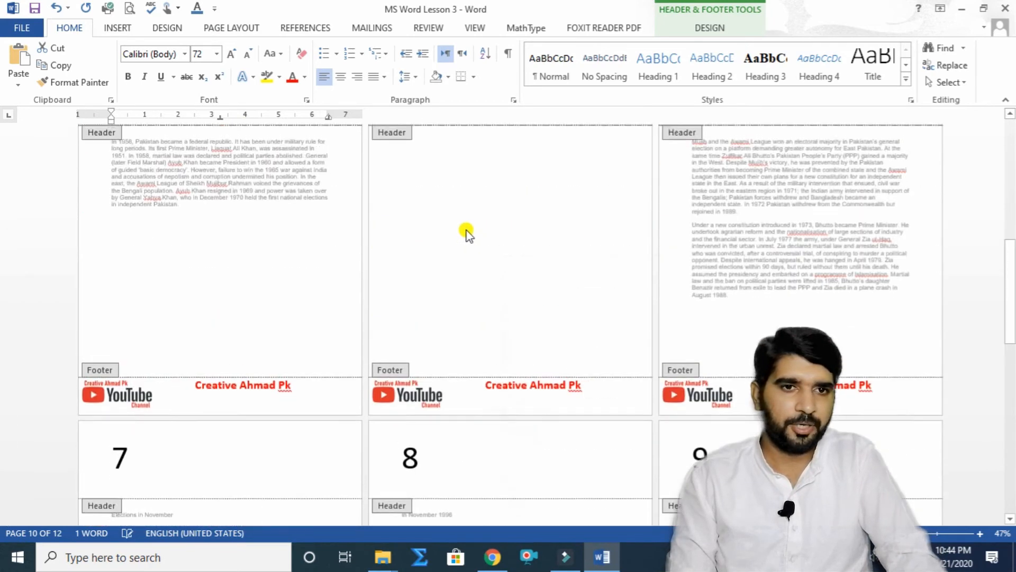
pyautogui.scroll(10, 461, 227)
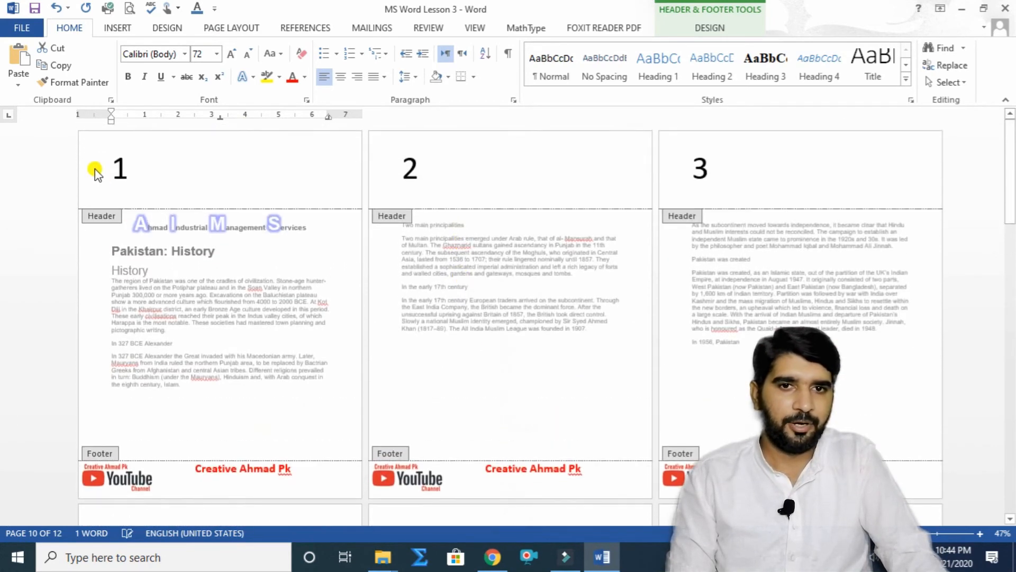
pyautogui.scroll(-5, 605, 208)
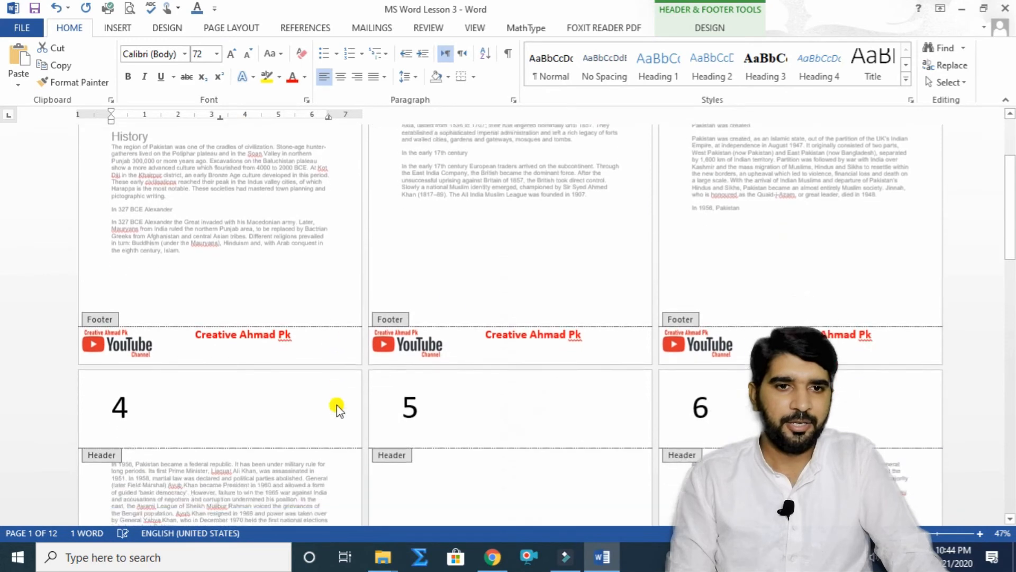
pyautogui.click(248, 54)
pyautogui.click(248, 55)
pyautogui.click(248, 54)
pyautogui.click(248, 54)
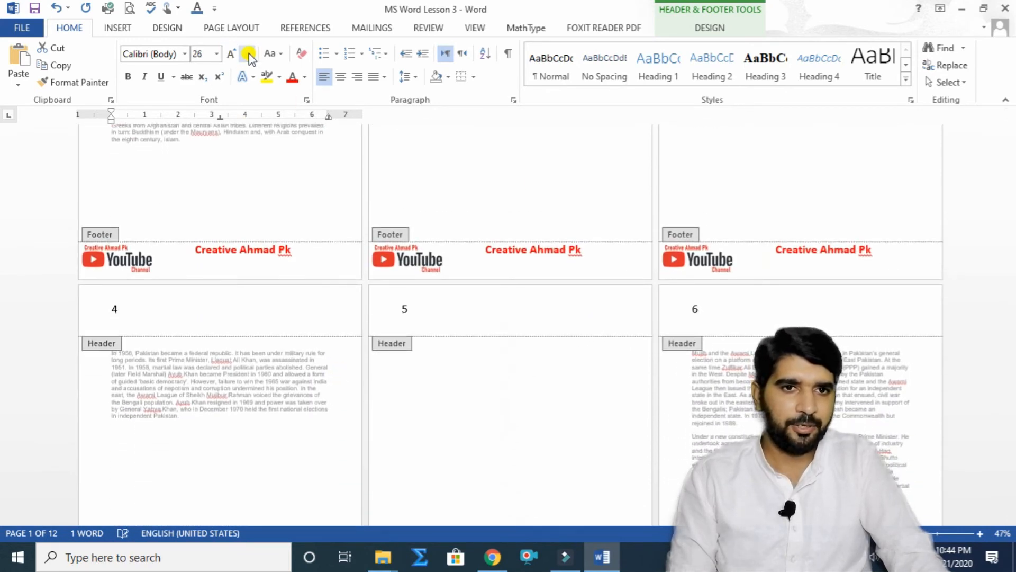
pyautogui.click(248, 55)
pyautogui.click(248, 54)
pyautogui.click(248, 55)
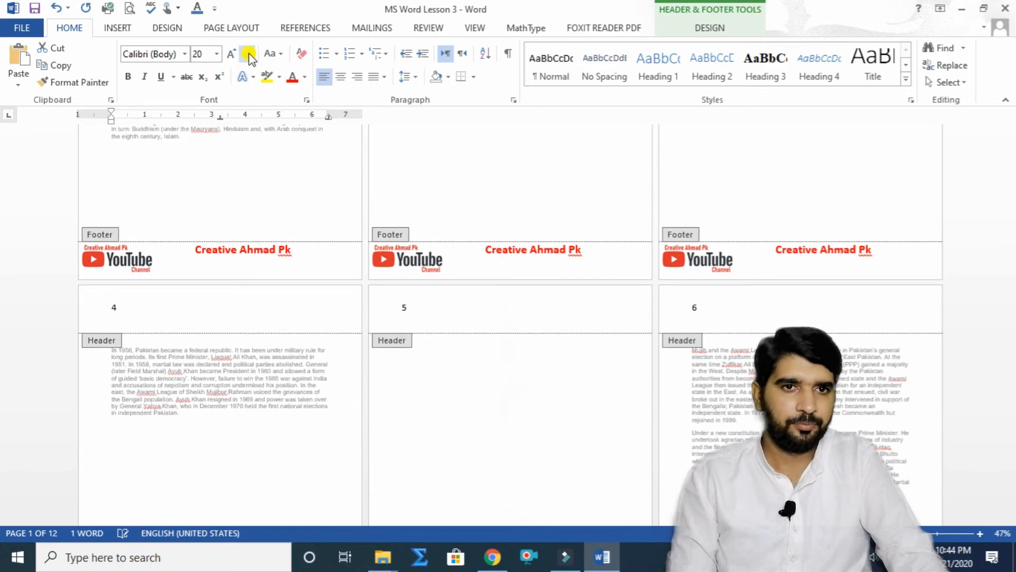
pyautogui.click(249, 55)
pyautogui.click(248, 55)
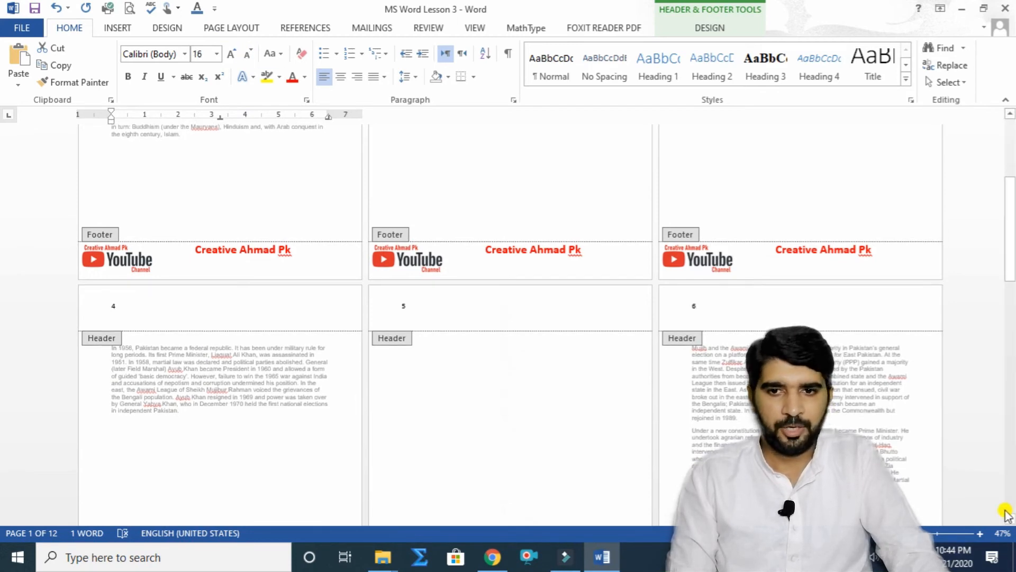
# - Undo the header page number's size changes and insertion, along with the last page break, restoring the logo and title header
pyautogui.click(936, 533)
pyautogui.scroll(4, 413, 372)
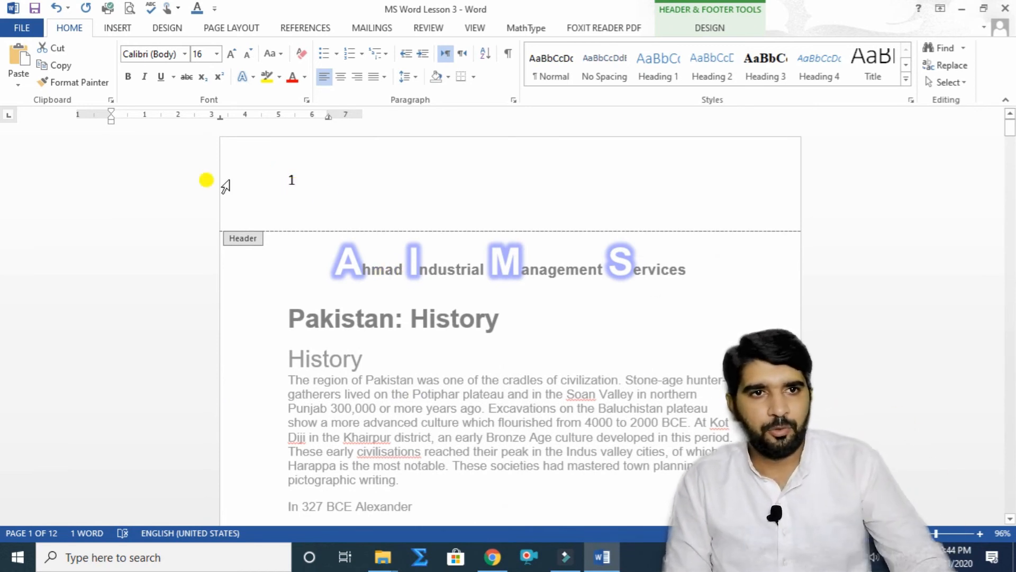
pyautogui.click(55, 7)
pyautogui.click(55, 8)
pyautogui.click(55, 8)
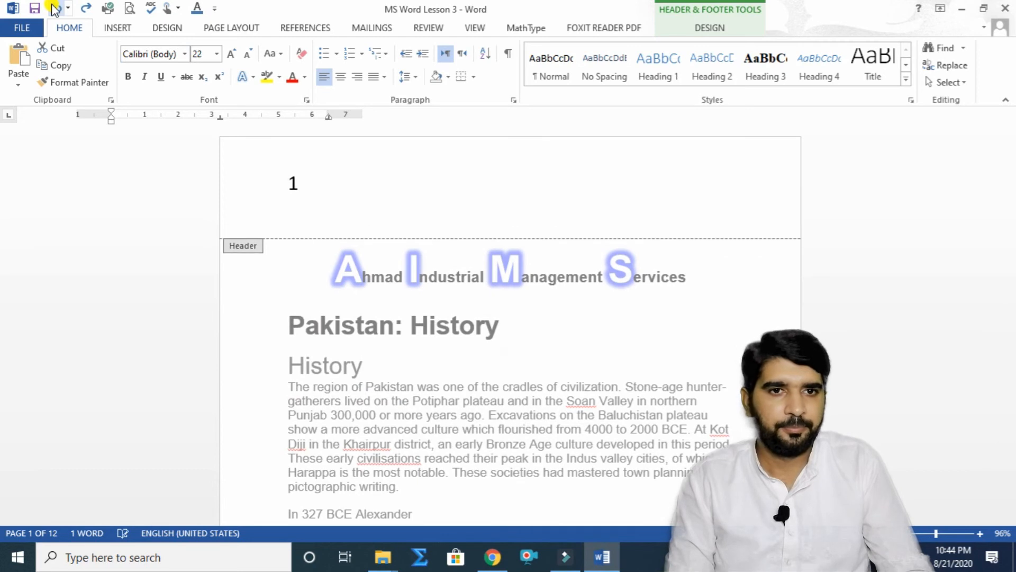
pyautogui.click(55, 7)
pyautogui.click(55, 8)
pyautogui.click(55, 8)
pyautogui.click(55, 8)
pyautogui.click(55, 8)
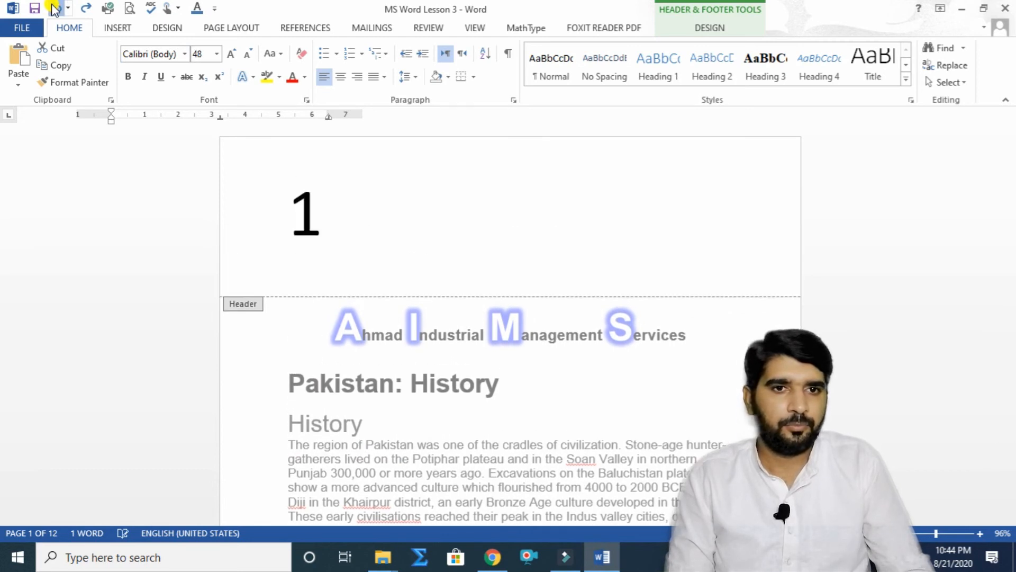
pyautogui.click(55, 8)
pyautogui.click(55, 8)
pyautogui.click(55, 8)
pyautogui.click(55, 8)
pyautogui.click(55, 8)
pyautogui.click(55, 8)
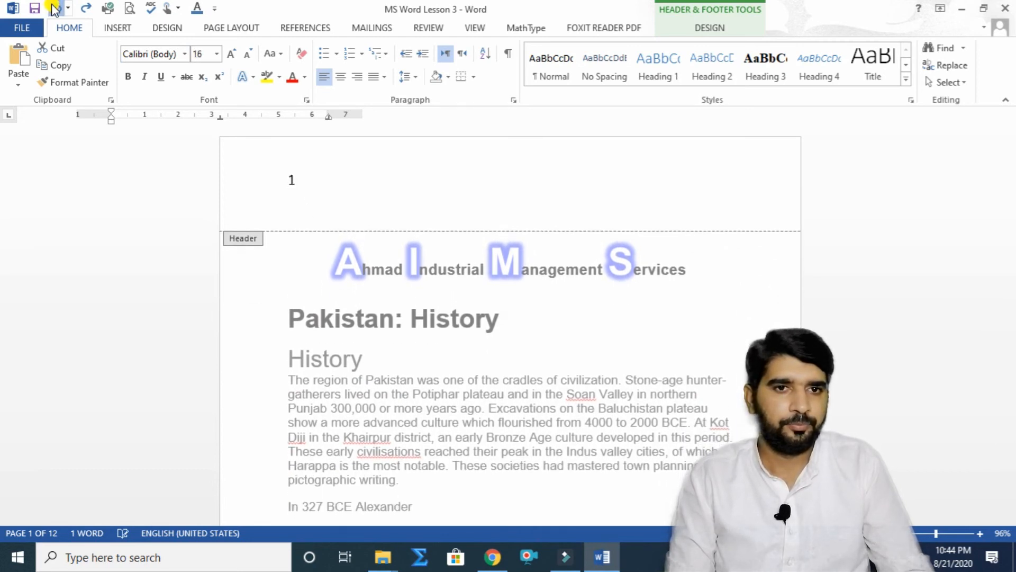
pyautogui.click(55, 8)
pyautogui.click(55, 8)
pyautogui.click(55, 8)
pyautogui.click(55, 9)
pyautogui.scroll(15, 505, 259)
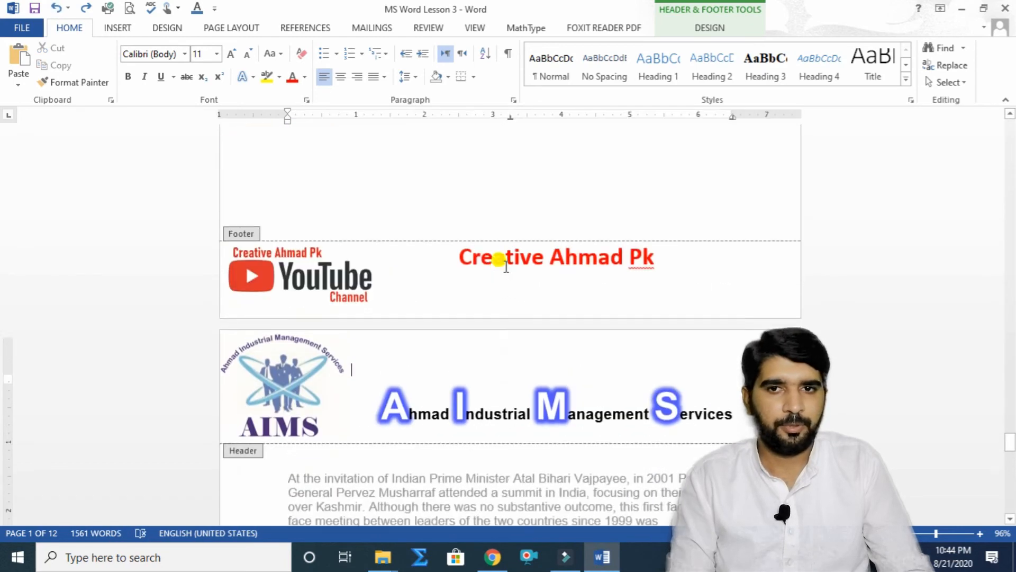
pyautogui.scroll(6, 511, 254)
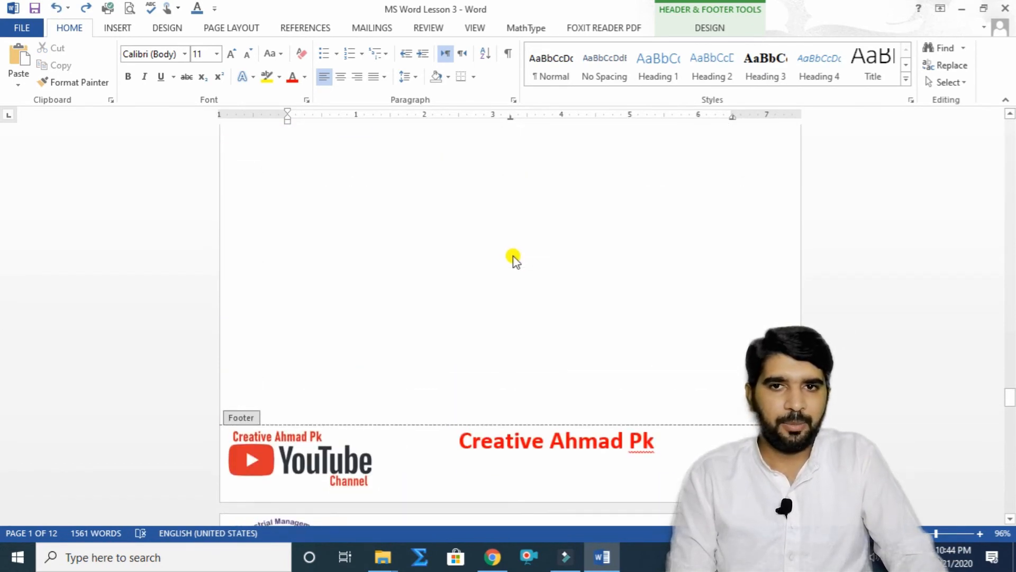
pyautogui.scroll(6, 513, 258)
# - Add page numbers at the bottom of every page using the Plain Number 3 style
pyautogui.click(118, 28)
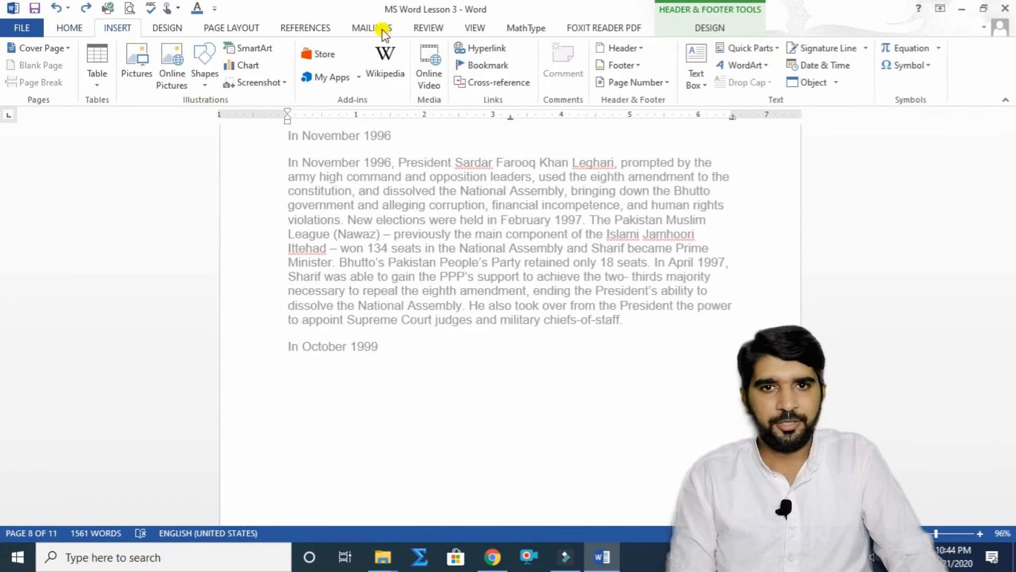
pyautogui.click(662, 82)
pyautogui.moveTo(675, 122)
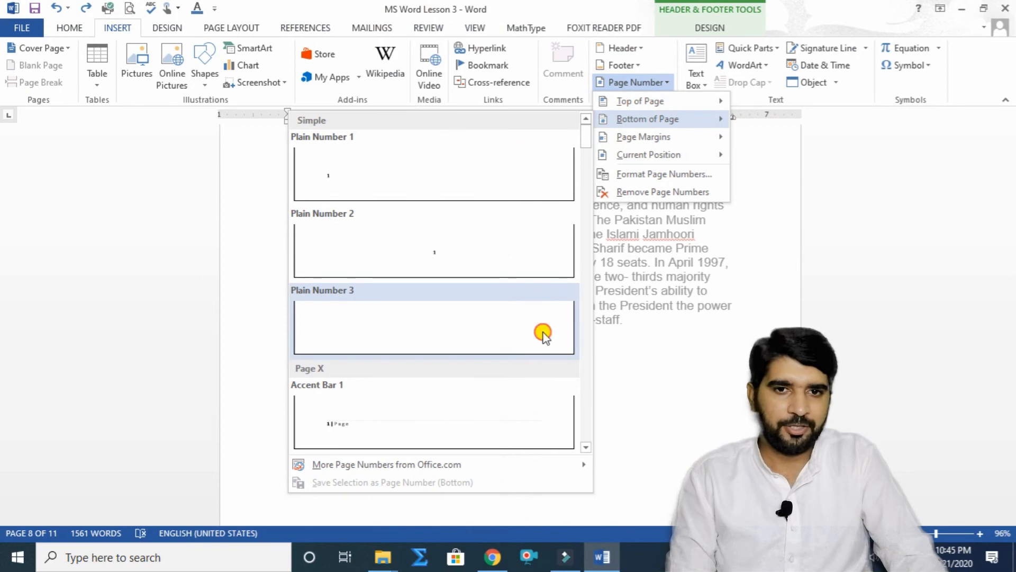
pyautogui.click(543, 333)
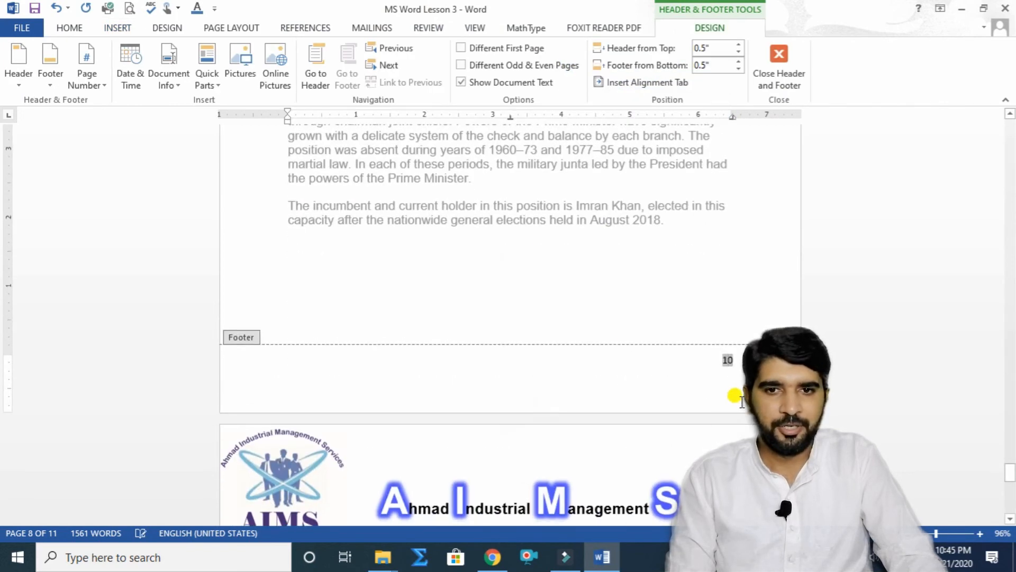
# - Examine the new page numbers in the footers throughout the document, back to the first page
pyautogui.scroll(-10, 736, 361)
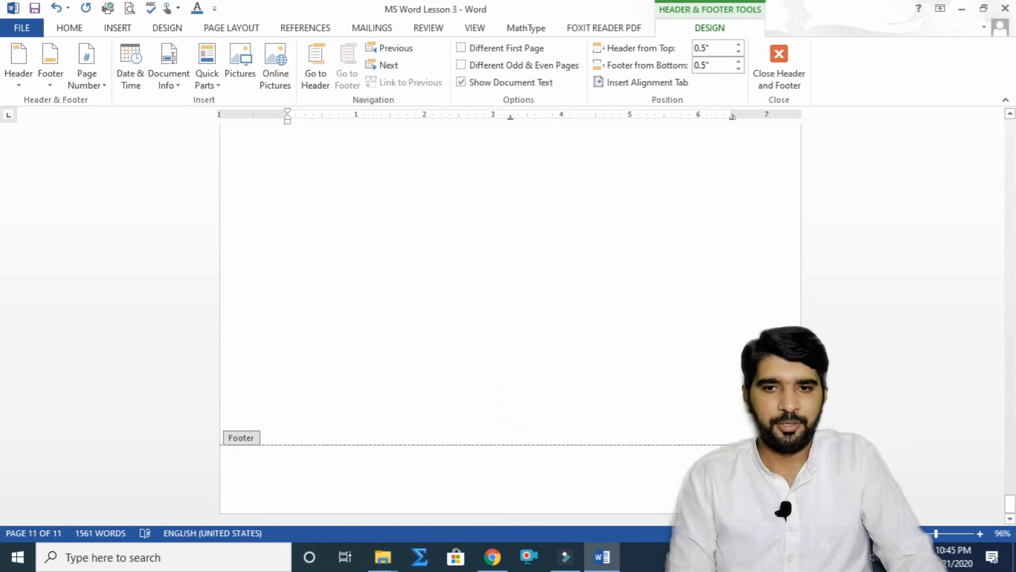
pyautogui.scroll(15, 733, 418)
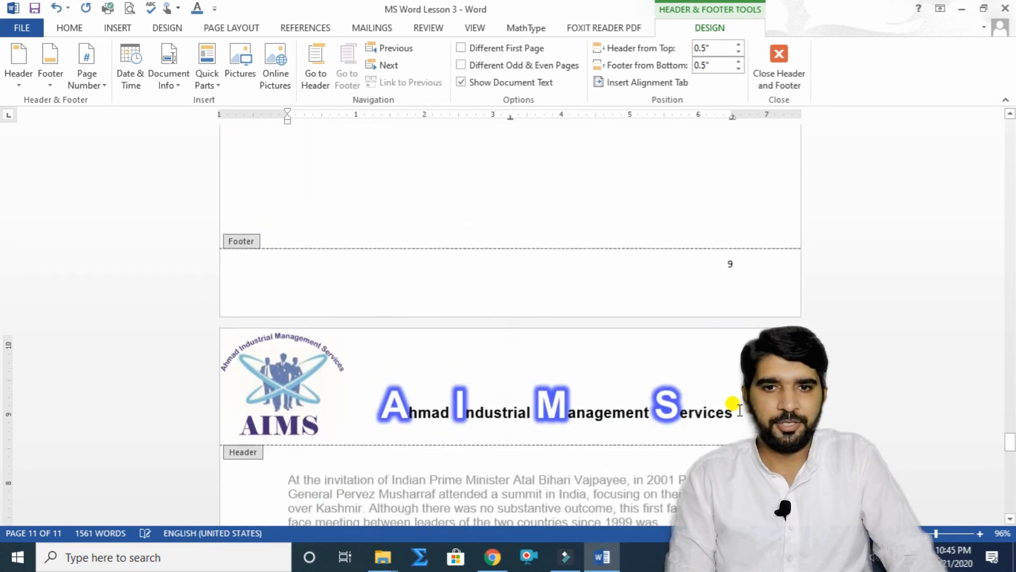
pyautogui.scroll(-9, 735, 414)
pyautogui.scroll(14, 737, 415)
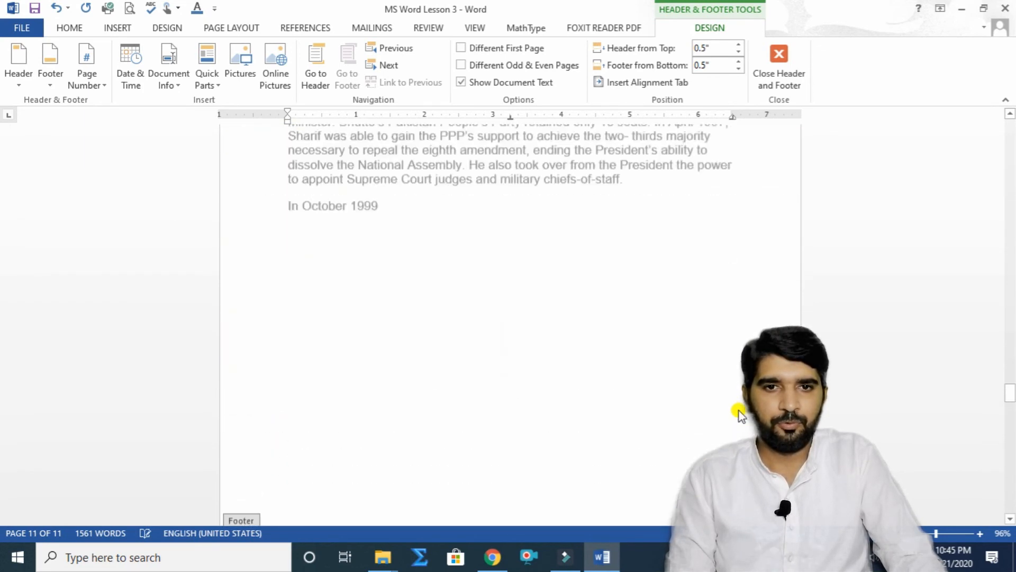
pyautogui.scroll(20, 739, 415)
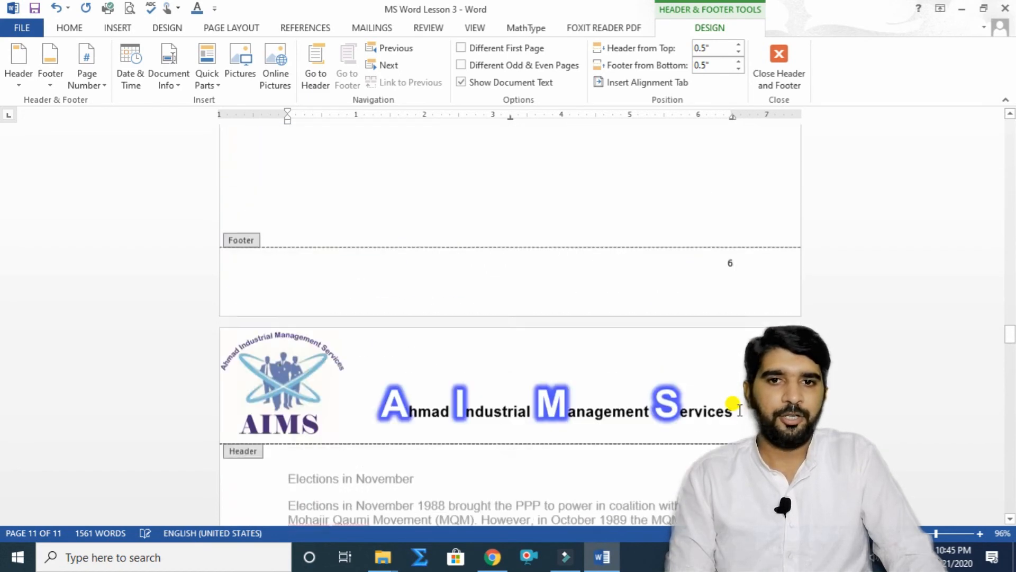
pyautogui.scroll(20, 739, 412)
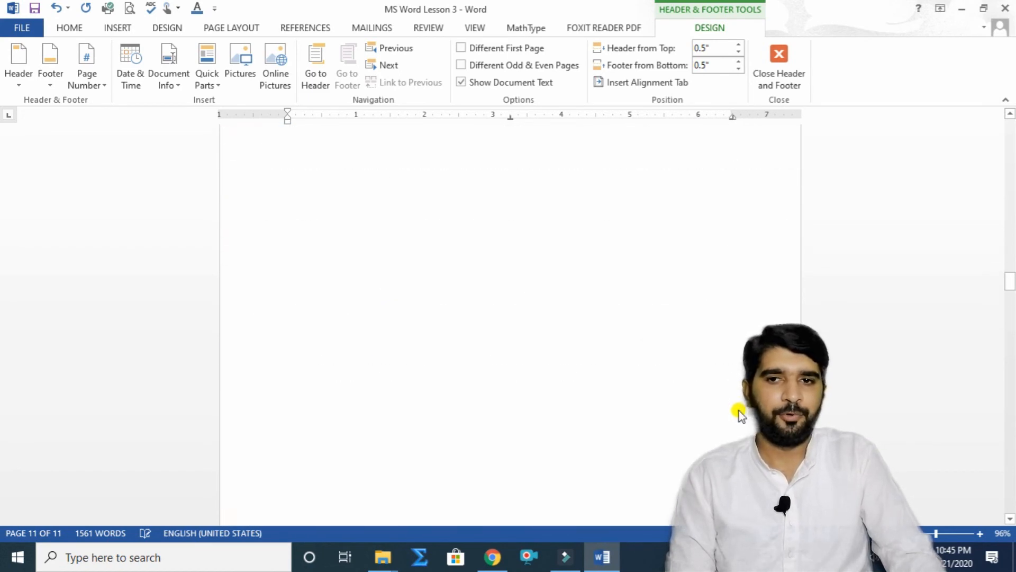
pyautogui.scroll(4, 740, 414)
pyautogui.moveTo(1010, 270); pyautogui.dragTo(1011, 124)
pyautogui.scroll(-8, 709, 270)
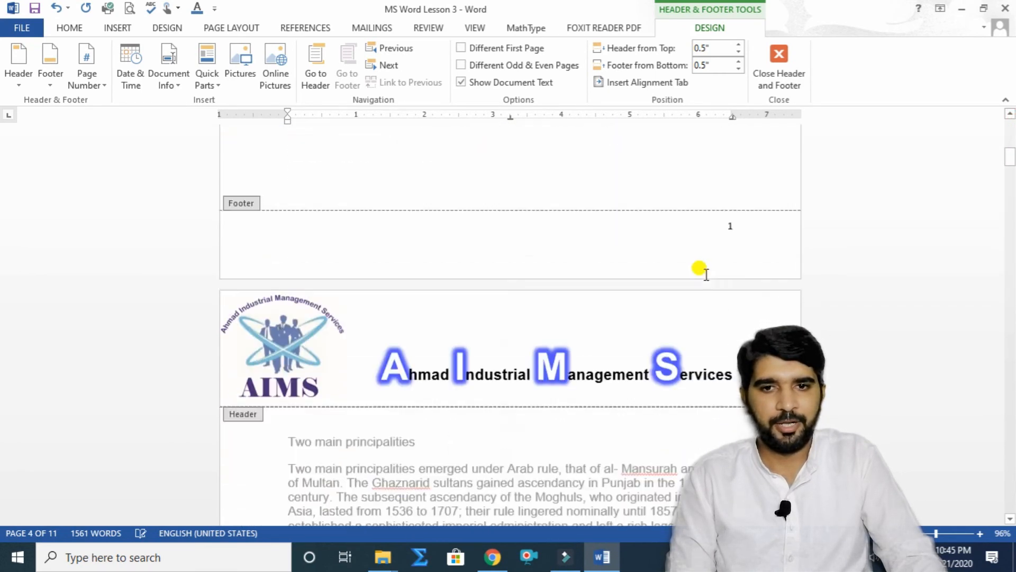
# - Insert an Accent Bar 1 page number at the current cursor position in the footer
pyautogui.scroll(-15, 706, 275)
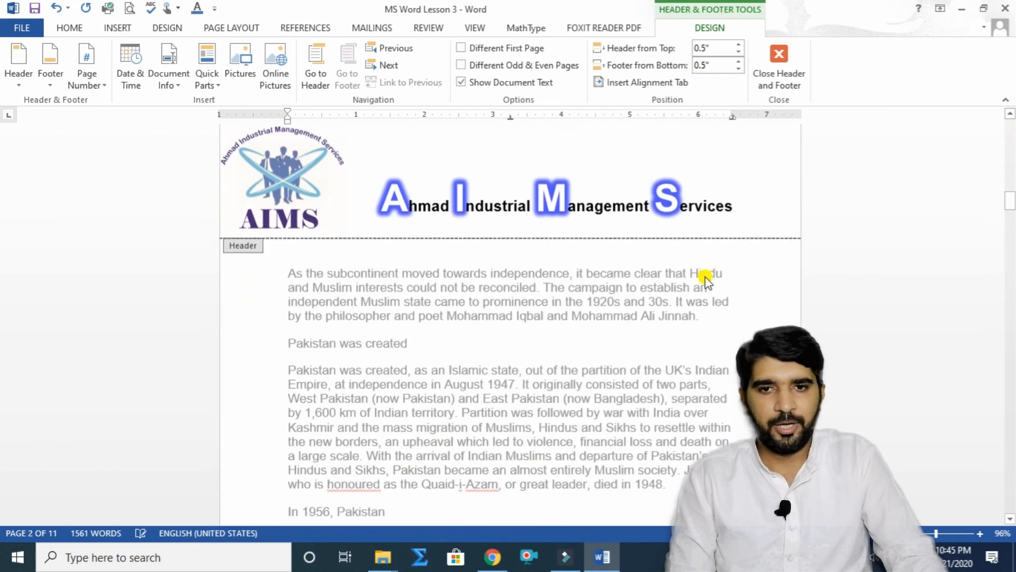
pyautogui.scroll(-12, 705, 278)
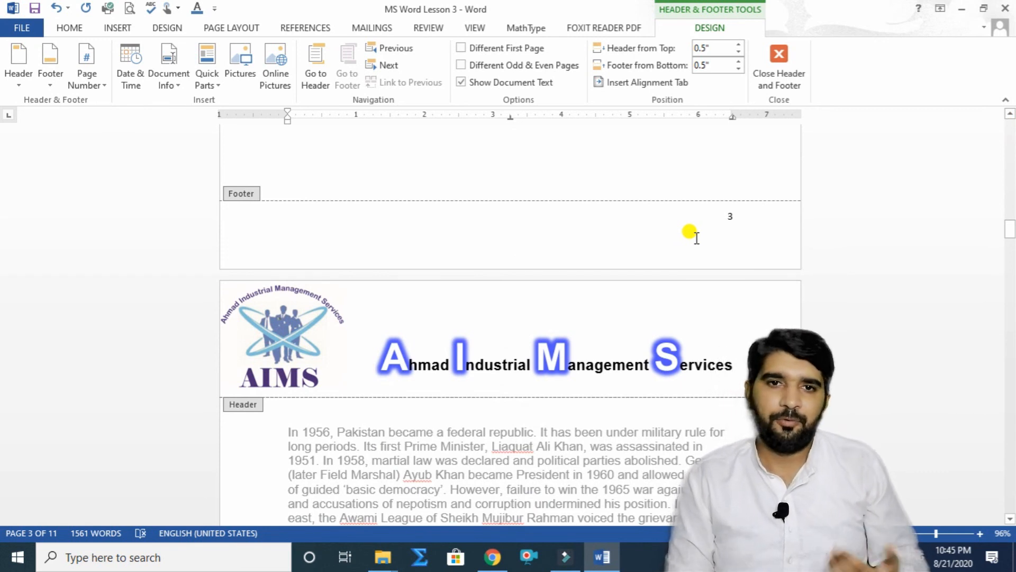
pyautogui.click(116, 29)
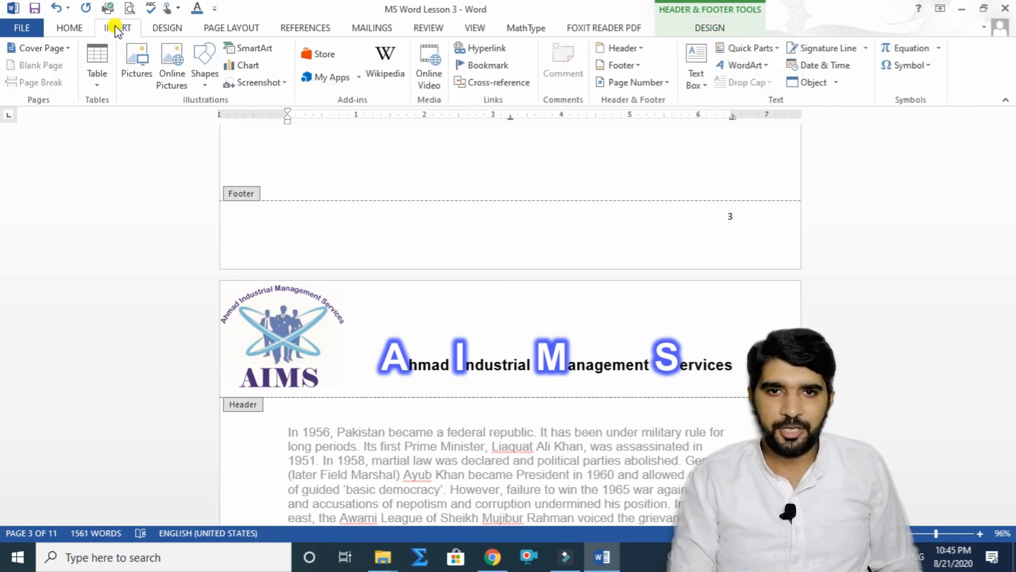
pyautogui.click(674, 83)
pyautogui.moveTo(707, 136)
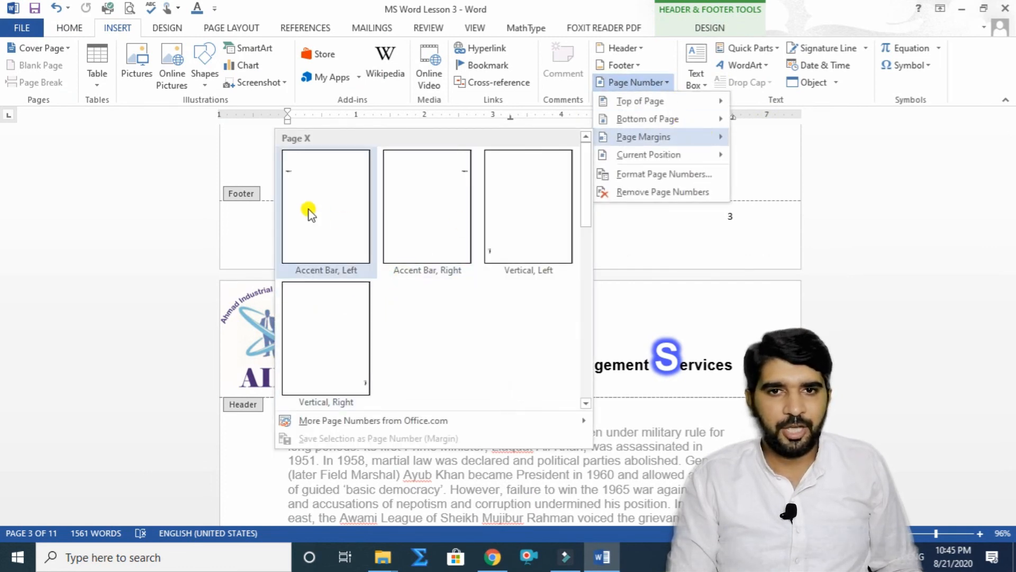
pyautogui.moveTo(722, 119)
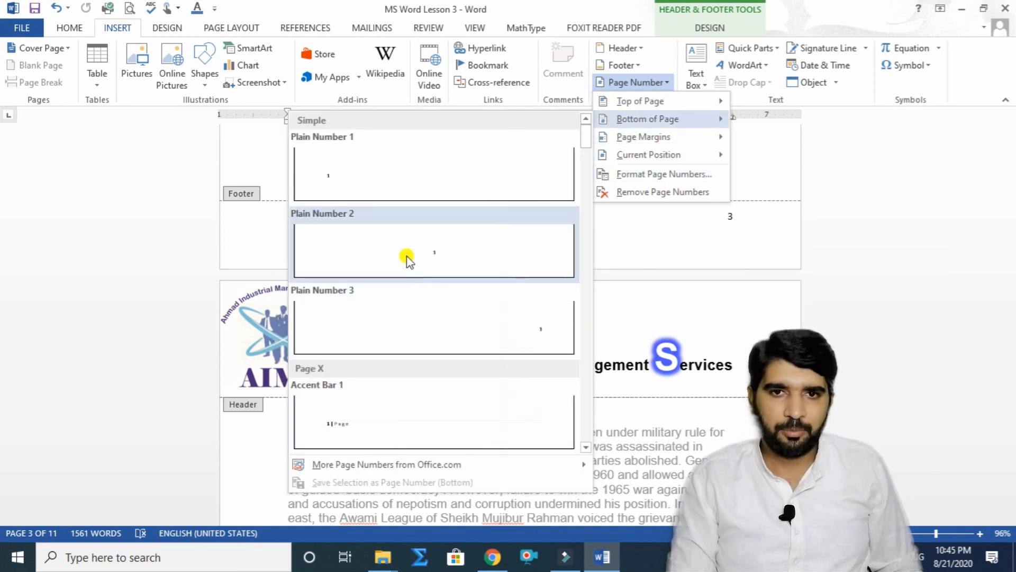
pyautogui.moveTo(672, 155)
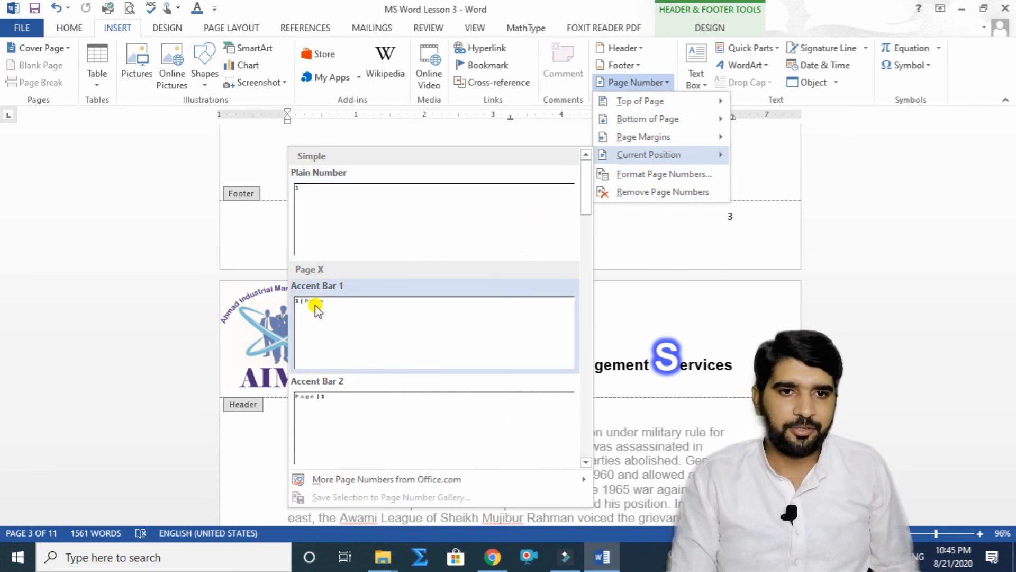
pyautogui.click(316, 310)
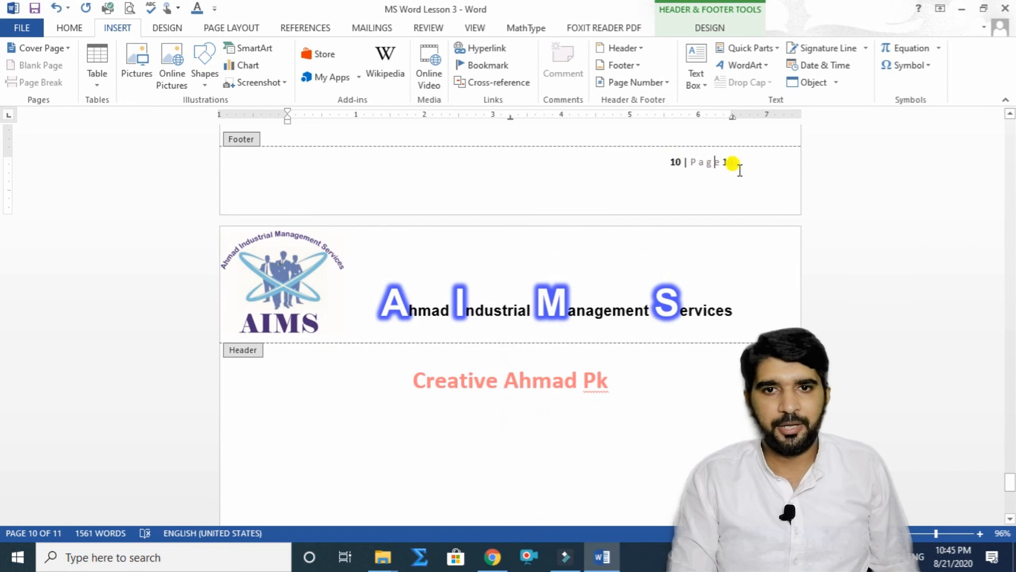
# - Examine the updated footer page numbers on the last pages, then return to the beginning of the document
pyautogui.scroll(-8, 693, 310)
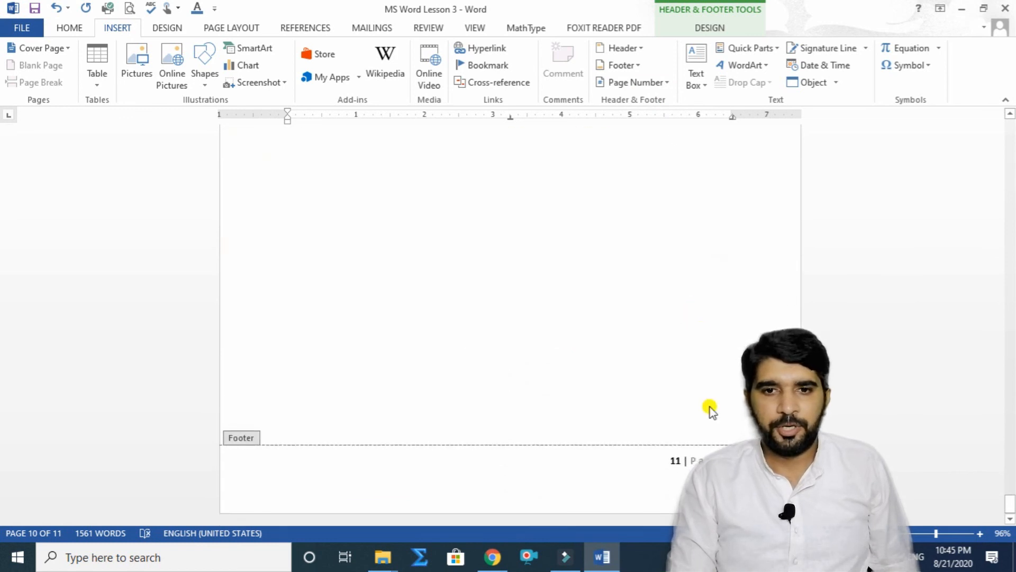
pyautogui.scroll(15, 722, 337)
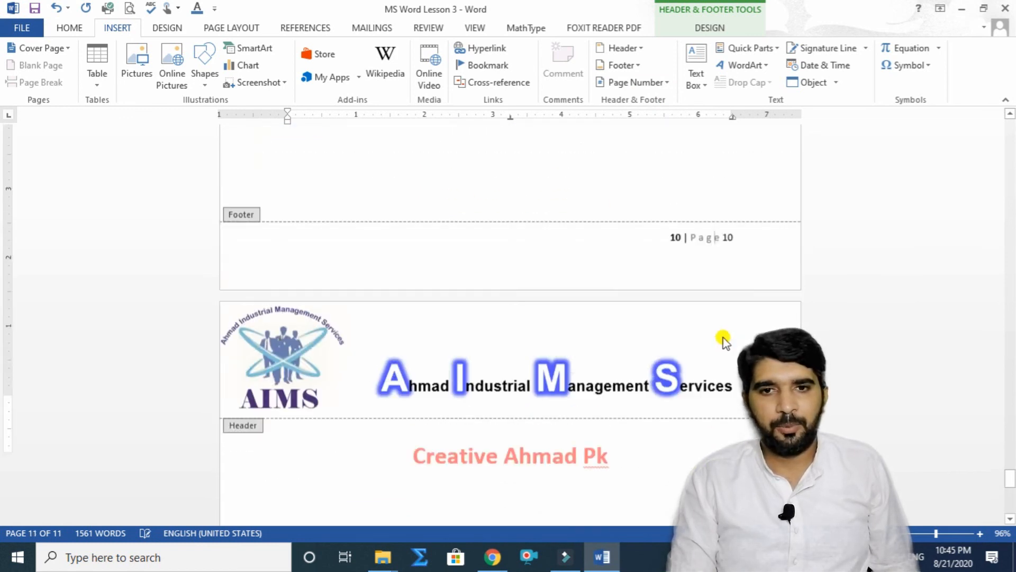
pyautogui.scroll(10, 723, 338)
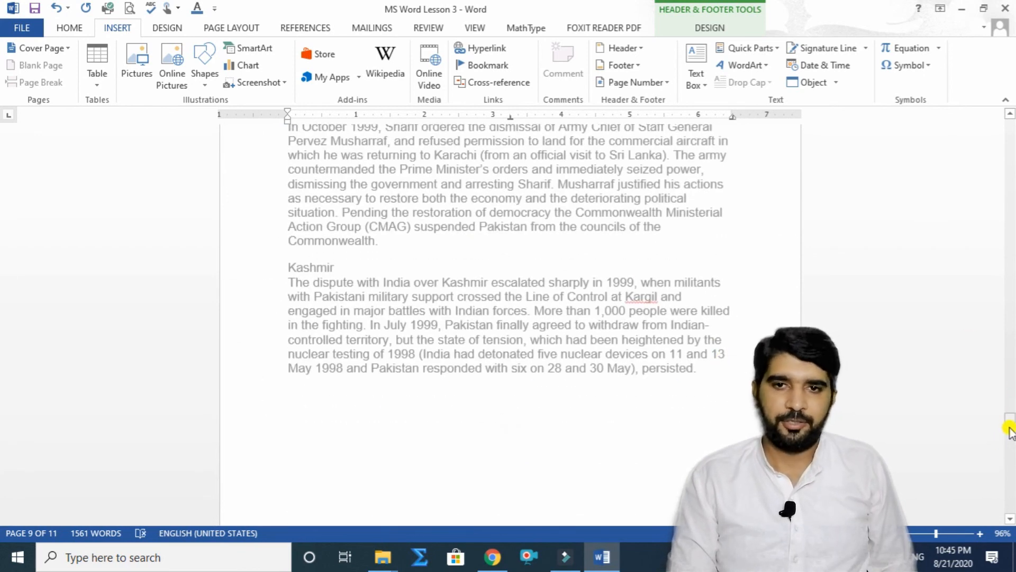
pyautogui.moveTo(1009, 425); pyautogui.dragTo(1009, 127)
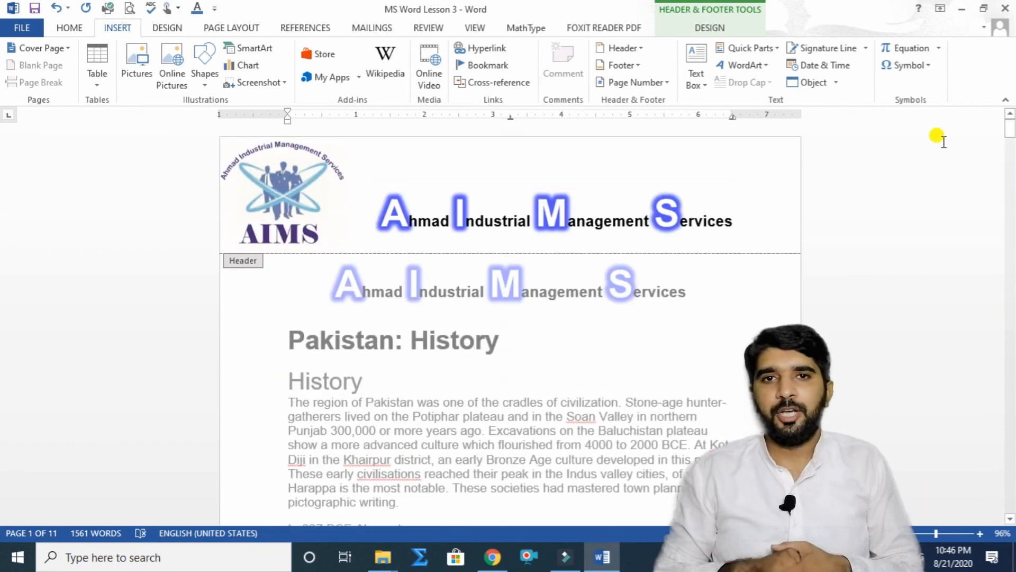